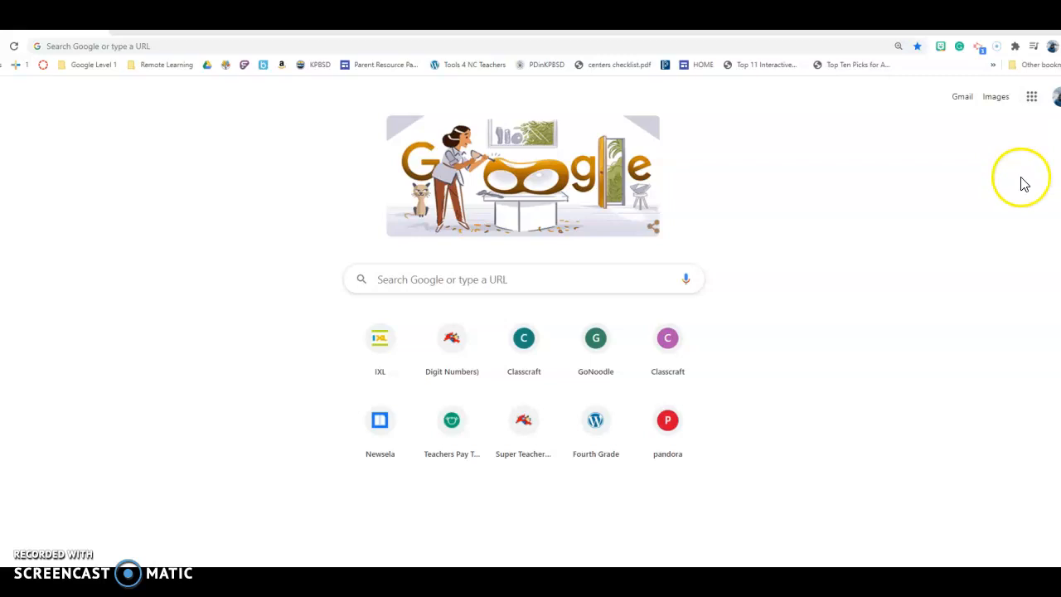
Open Google Drive from the KPBSD school district homepage
{"action": "left_click", "coordinate": [1032, 98]}
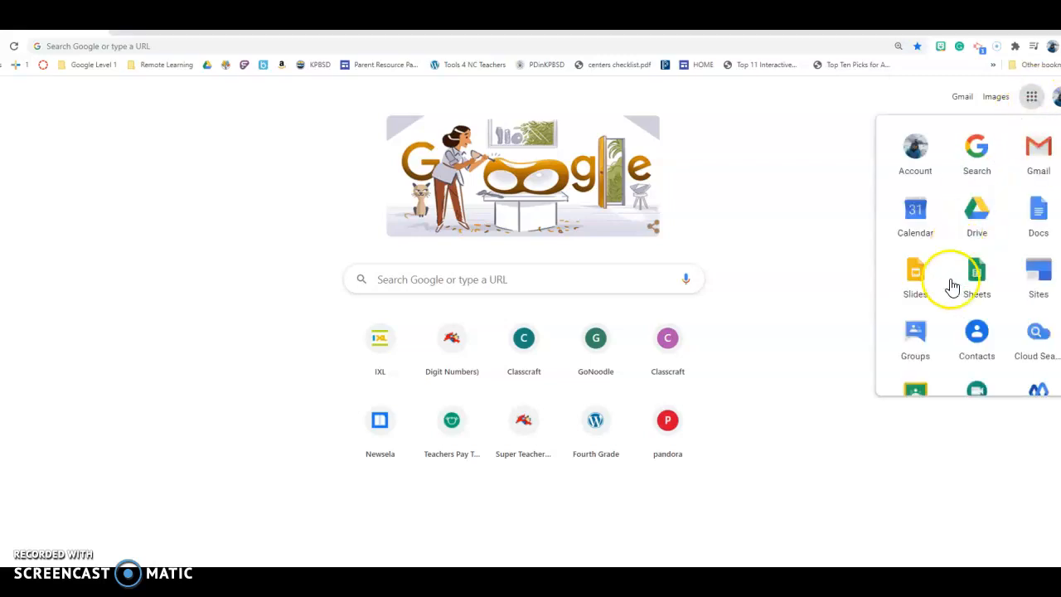
{"action": "left_click", "coordinate": [829, 291]}
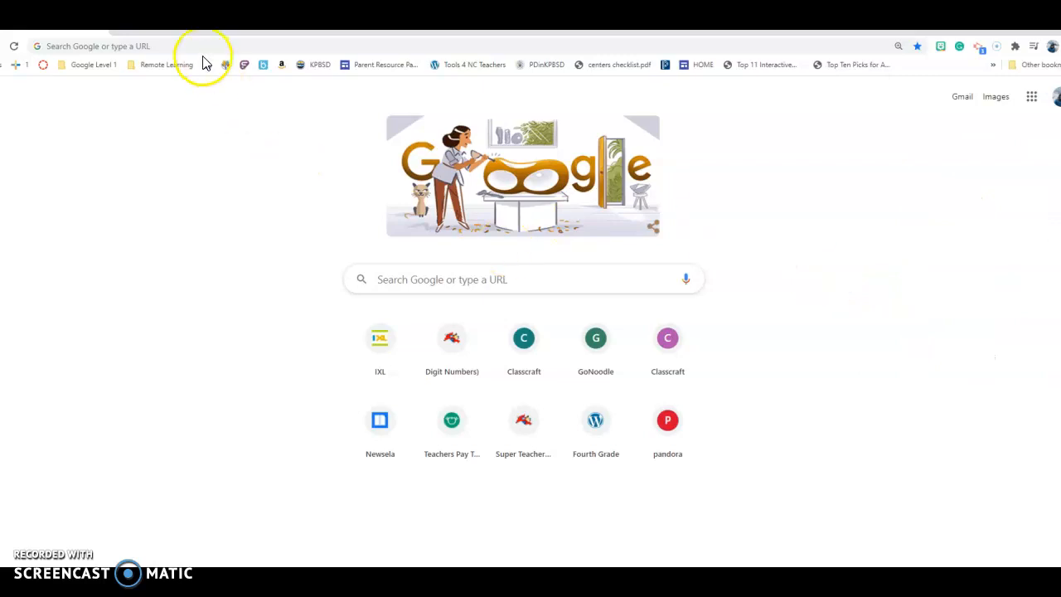
{"action": "left_click", "coordinate": [302, 66]}
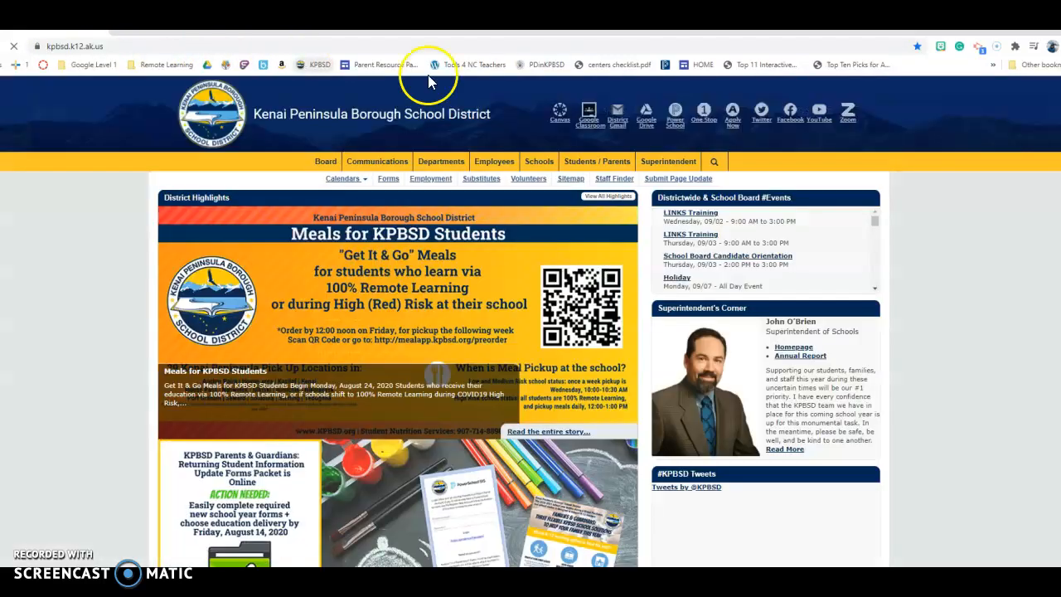
{"action": "left_click", "coordinate": [645, 125]}
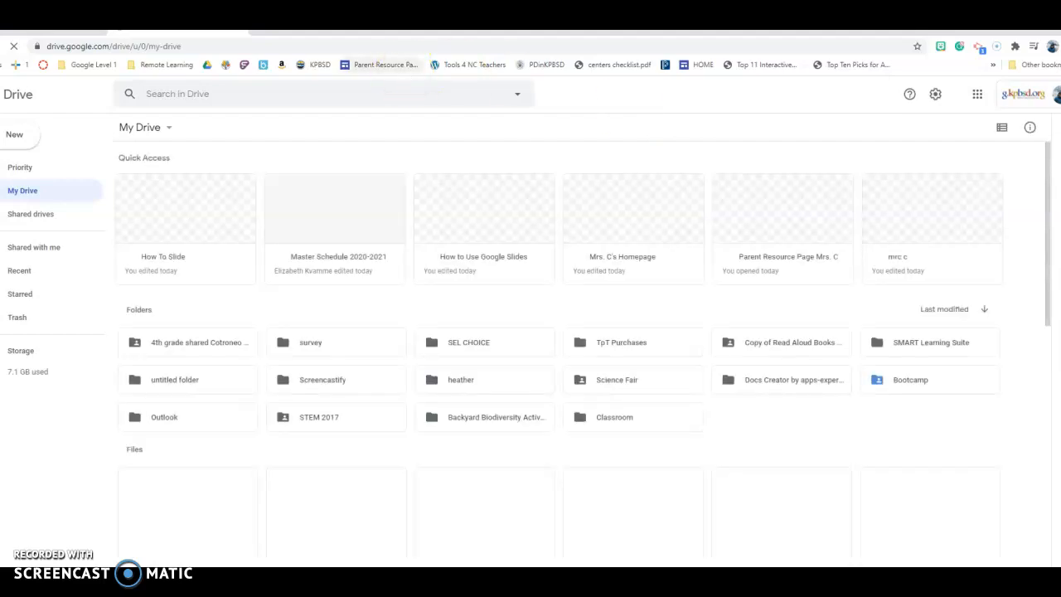
Create a new blank Google document by going to doc.new
{"action": "left_click", "coordinate": [208, 50]}
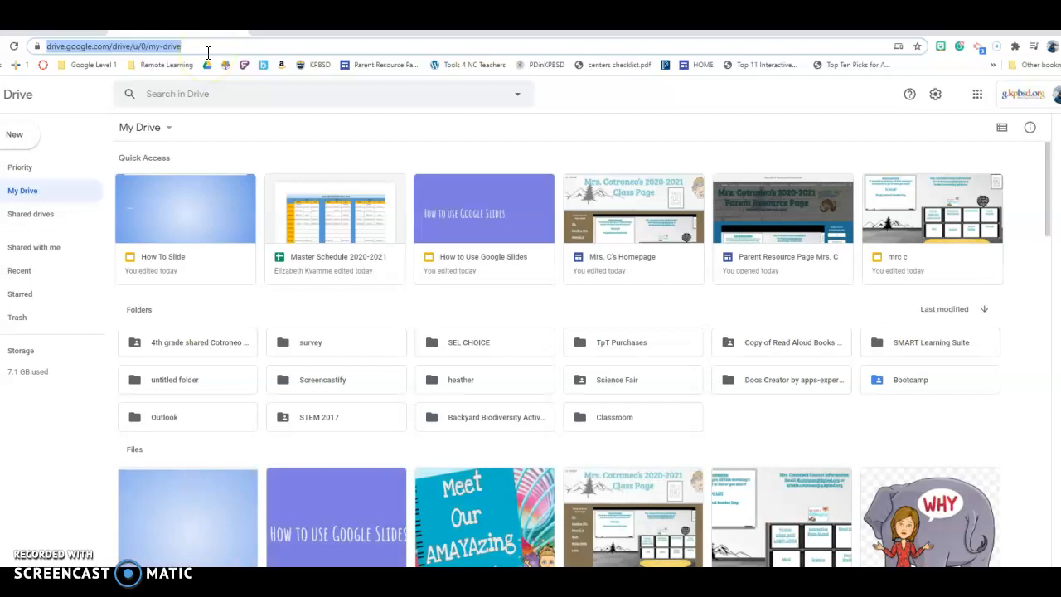
{"action": "type", "text": "doc"}
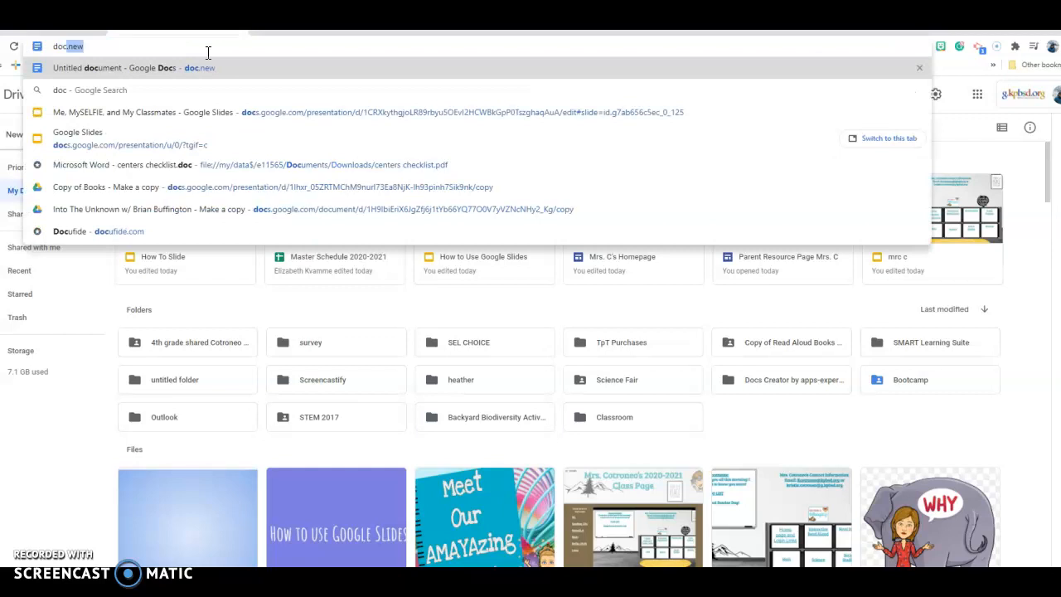
{"action": "type", "text": ".new"}
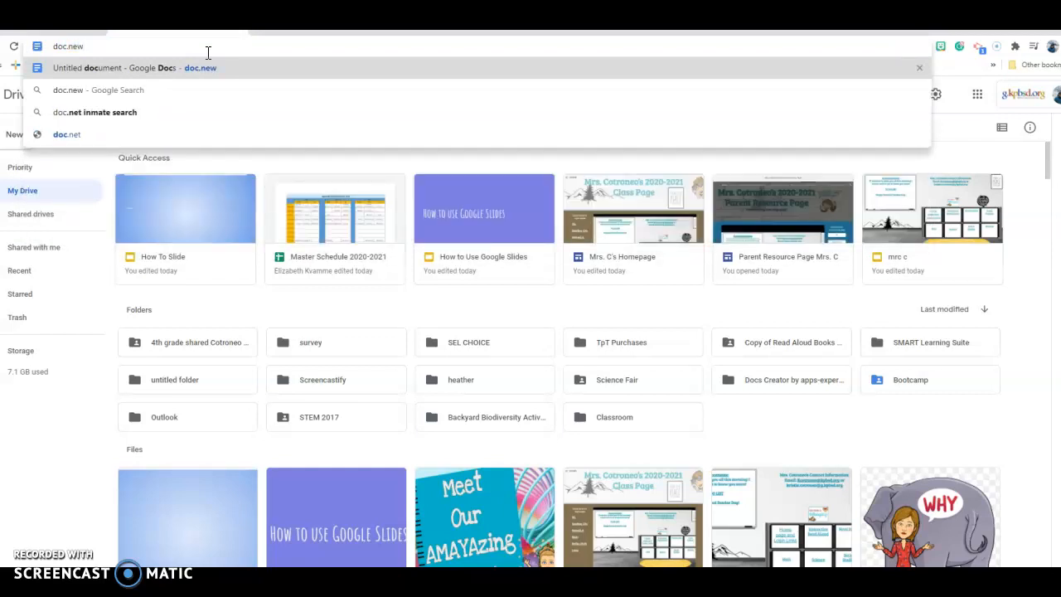
{"action": "key", "text": "Return"}
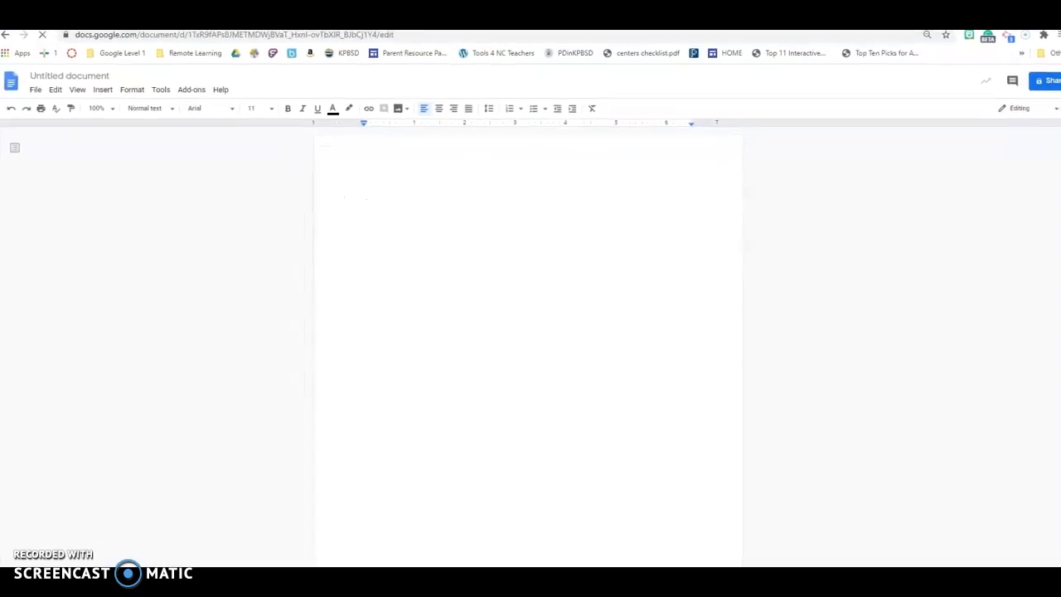
Rename the document as How to Use Google Docs
{"action": "left_click", "coordinate": [116, 77]}
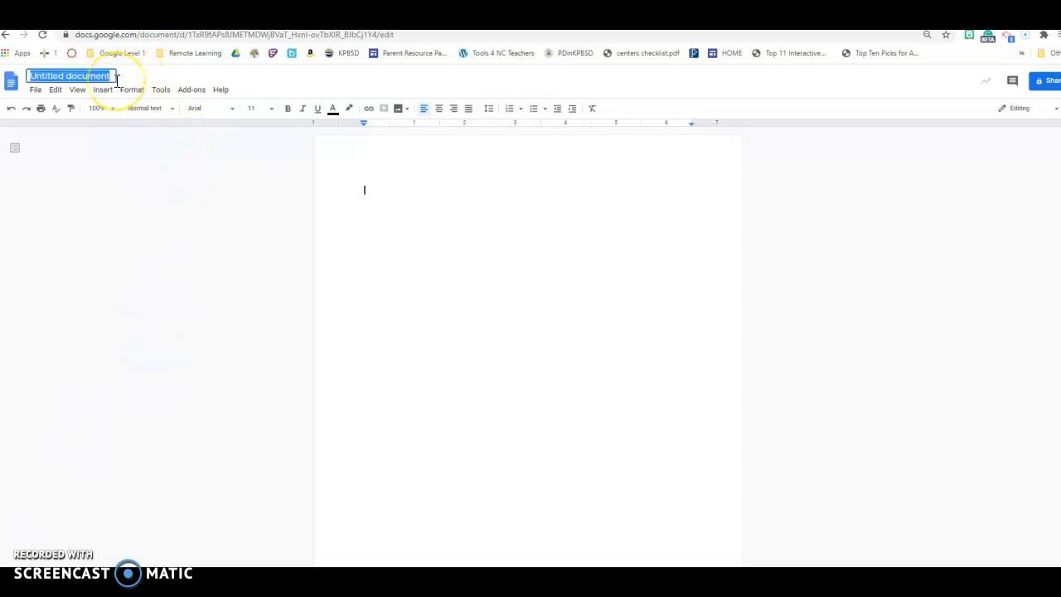
{"action": "type", "text": "How "}
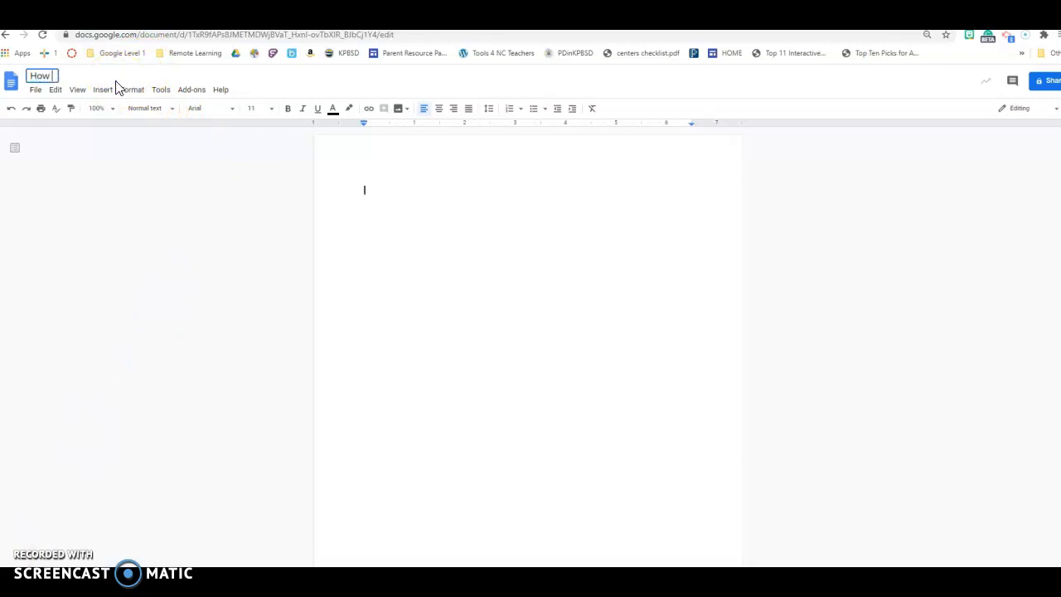
{"action": "type", "text": "to Use Google Docs"}
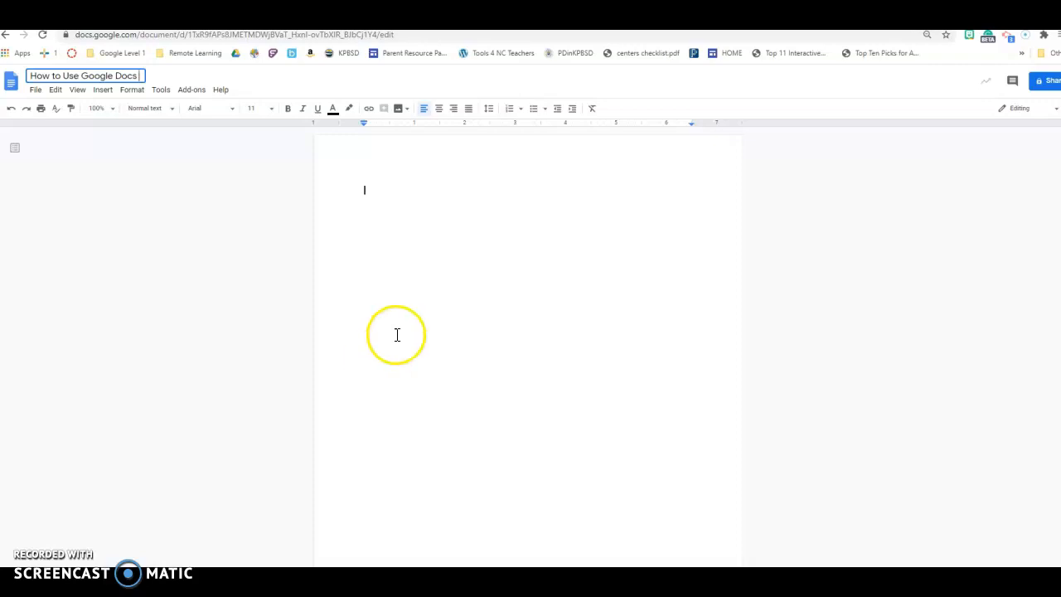
Set the document font to Times New Roman
{"action": "left_click", "coordinate": [236, 111]}
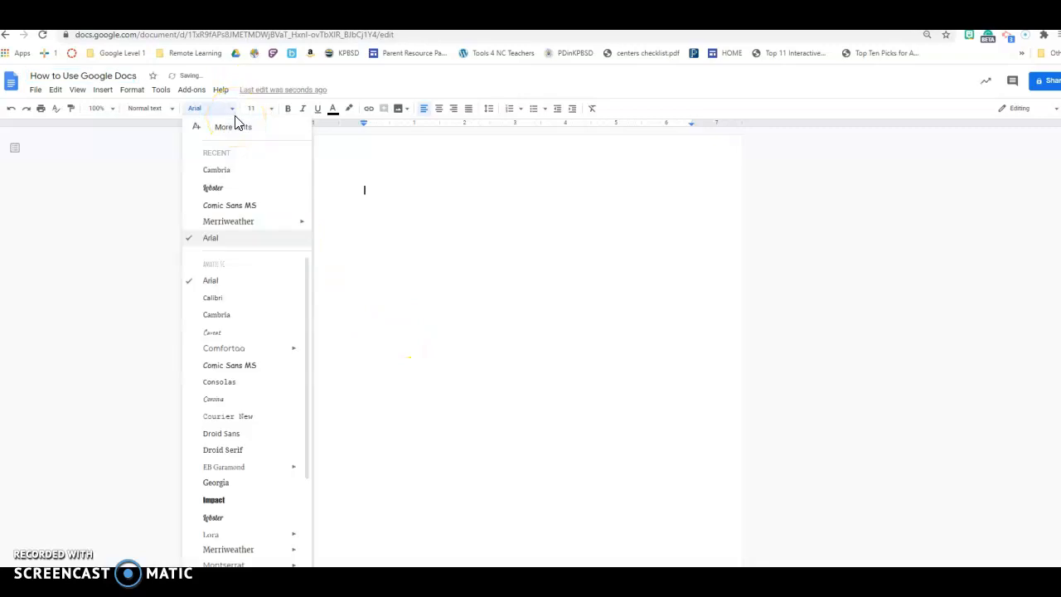
{"action": "left_click", "coordinate": [222, 132]}
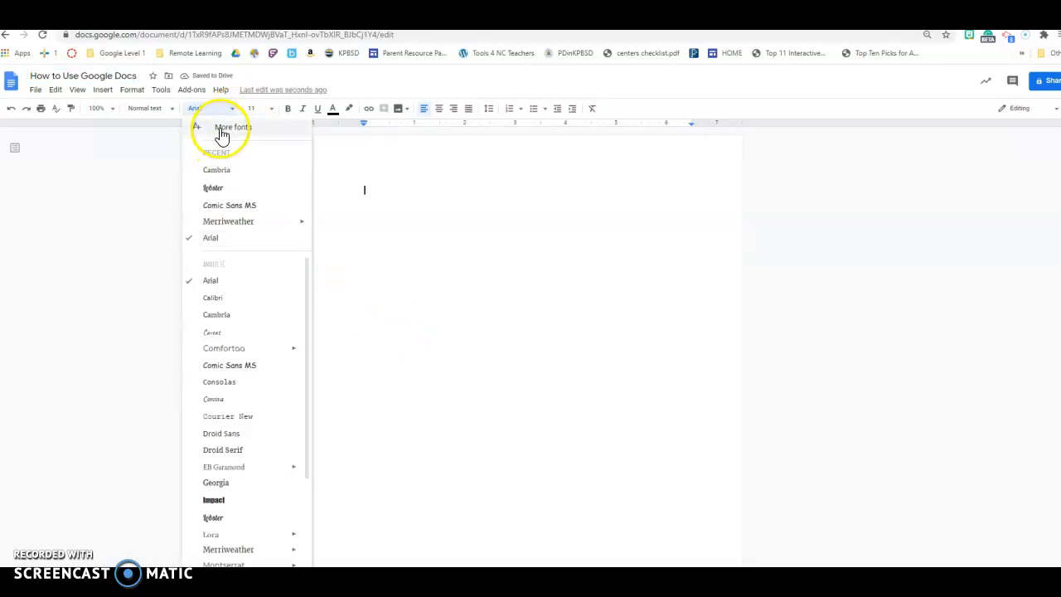
{"action": "mouse_move", "coordinate": [304, 355]}
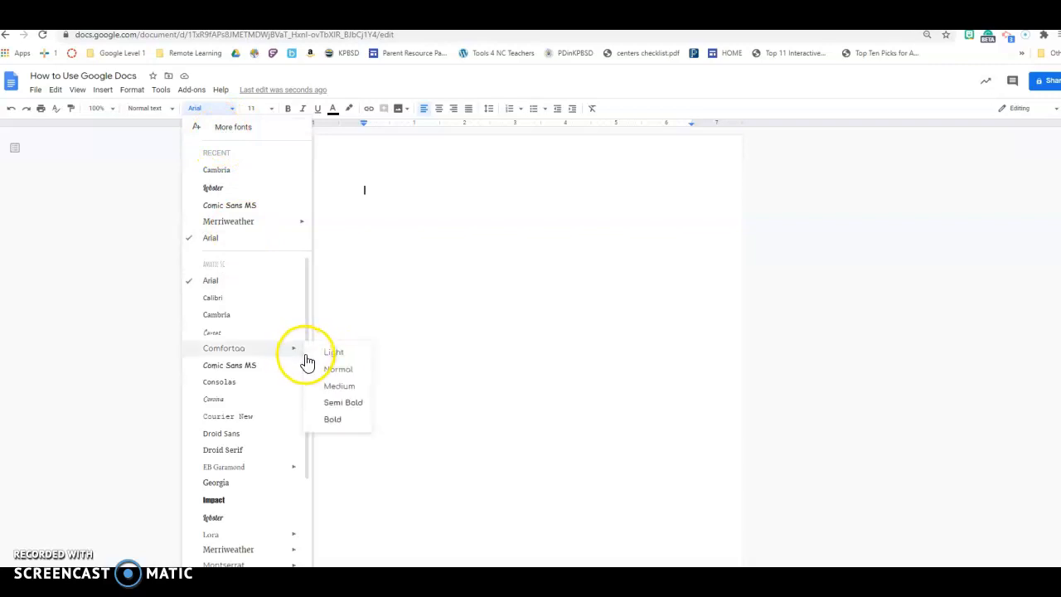
{"action": "left_click_drag", "start_coordinate": [305, 322], "coordinate": [315, 495]}
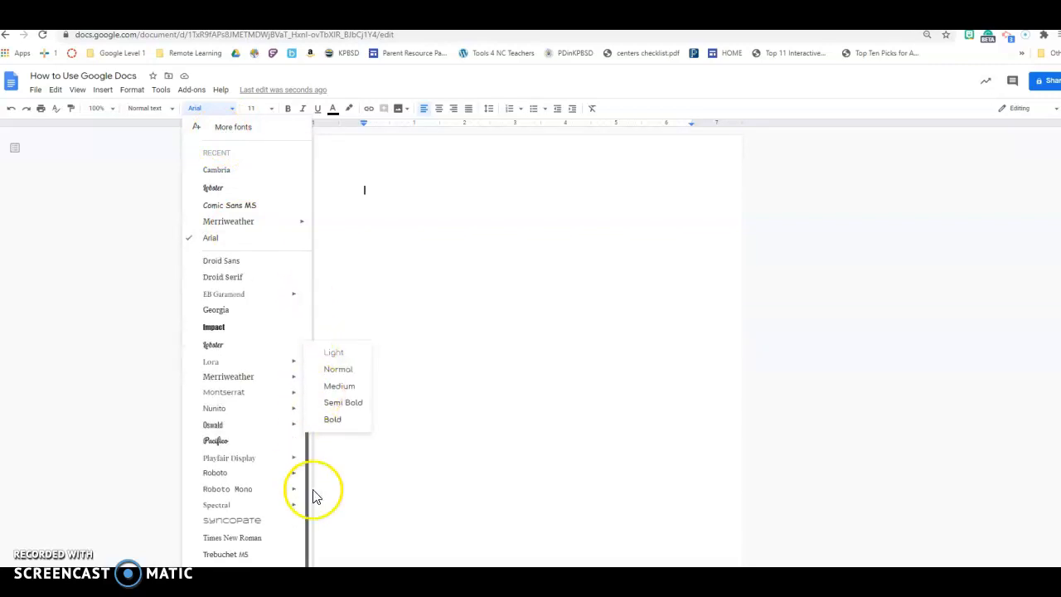
{"action": "left_click", "coordinate": [238, 540]}
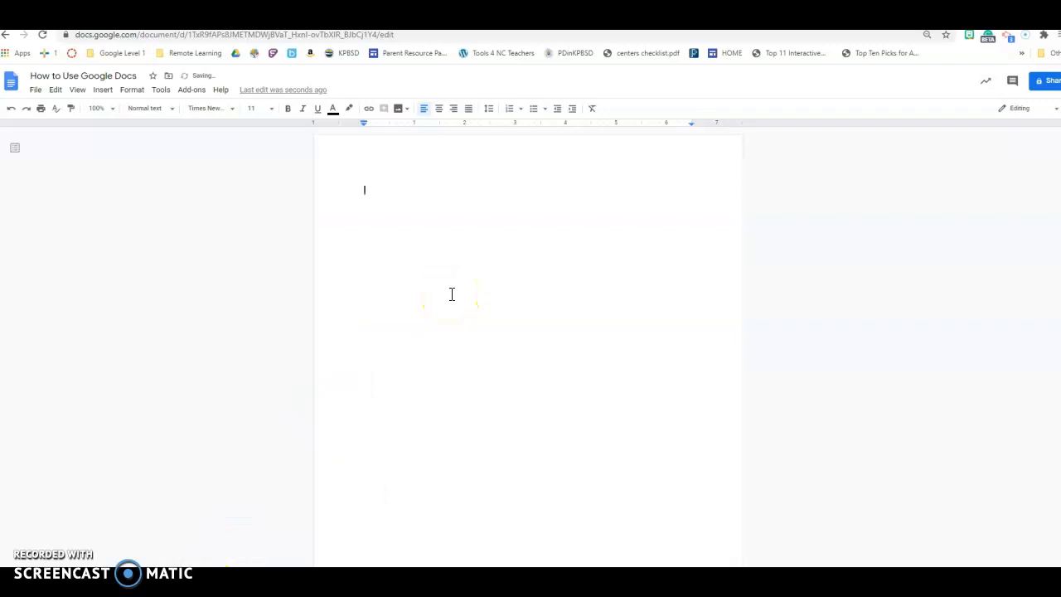
Set the font size to 12 and choose a line spacing option
{"action": "left_click", "coordinate": [271, 116]}
{"action": "left_click", "coordinate": [255, 195]}
{"action": "left_click", "coordinate": [479, 169]}
{"action": "left_click", "coordinate": [492, 109]}
{"action": "left_click", "coordinate": [510, 181]}
Type the author's full name on the first line and start a new line
{"action": "key", "text": "BackSpace"}
{"action": "key", "text": "BackSpace"}
{"action": "key", "text": "BackSpace"}
{"action": "key", "text": "BackSpace"}
{"action": "key", "text": "BackSpace"}
{"action": "key", "text": "Return"}
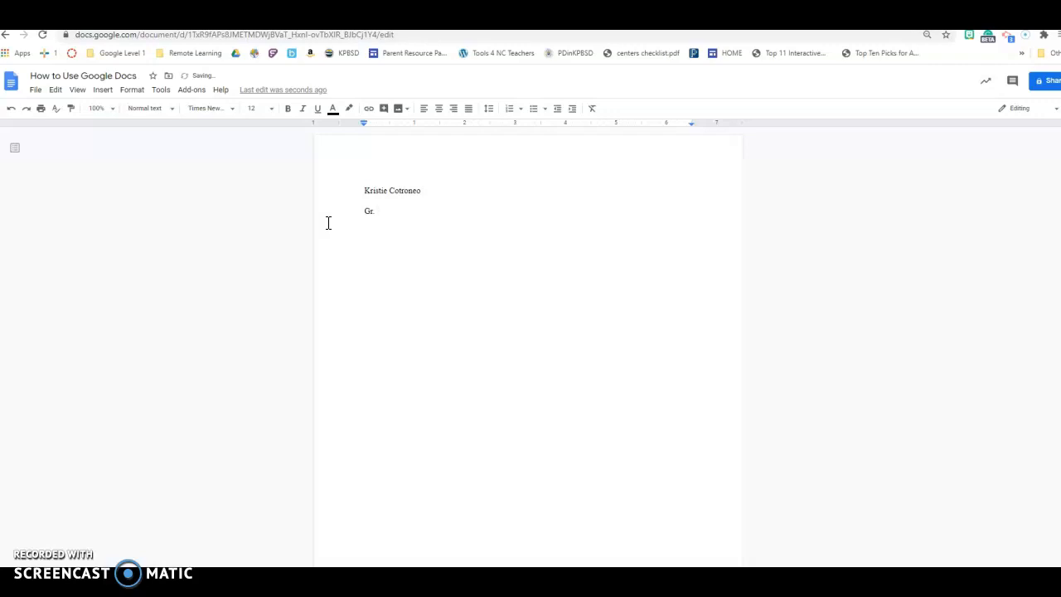
{"action": "key", "text": "BackSpace"}
{"action": "key", "text": "BackSpace"}
{"action": "key", "text": "BackSpace"}
{"action": "key", "text": "BackSpace"}
{"action": "key", "text": "BackSpace"}
{"action": "key", "text": "BackSpace"}
{"action": "key", "text": "BackSpace"}
{"action": "key", "text": "BackSpace"}
{"action": "key", "text": "BackSpace"}
{"action": "key", "text": "BackSpace"}
Type the date line Aug 25, 2020-8/20/20 below the name, joining the two dates with a hyphen
{"action": "key", "text": "Return"}
{"action": "type", "text": "gr"}
{"action": "key", "text": "BackSpace"}
{"action": "key", "text": "BackSpace"}
{"action": "type", "text": "Aug 25,"}
{"action": "type", "text": "2020 8/20/20"}
{"action": "left_click", "coordinate": [413, 213]}
{"action": "key", "text": "BackSpace"}
{"action": "type", "text": "-"}
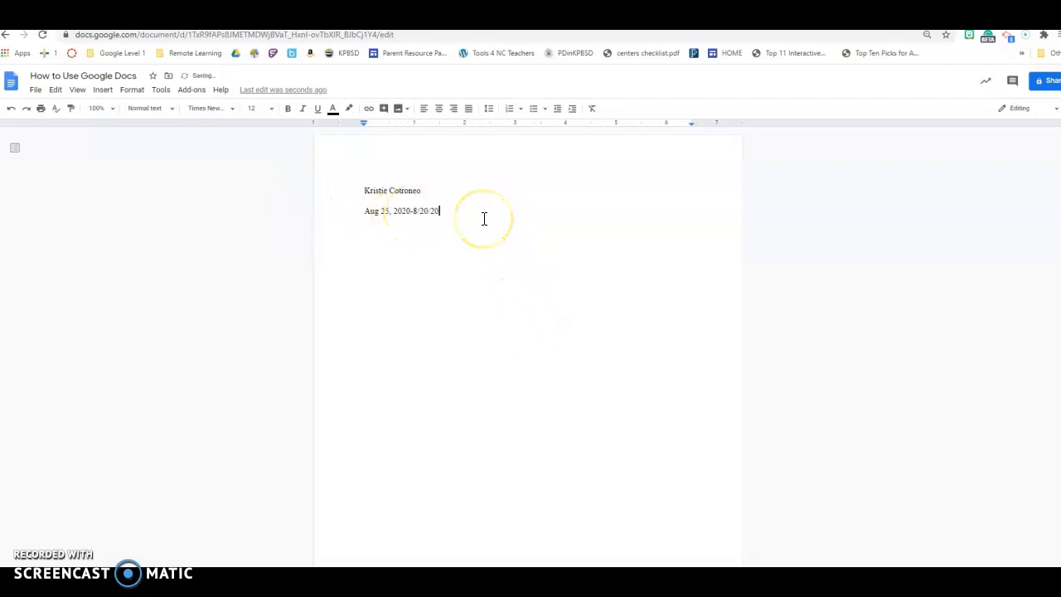
Add a Grade 5 line followed by a blank line
{"action": "key", "text": "Return"}
{"action": "type", "text": "Grade 5"}
{"action": "key", "text": "Return"}
{"action": "key", "text": "Return"}
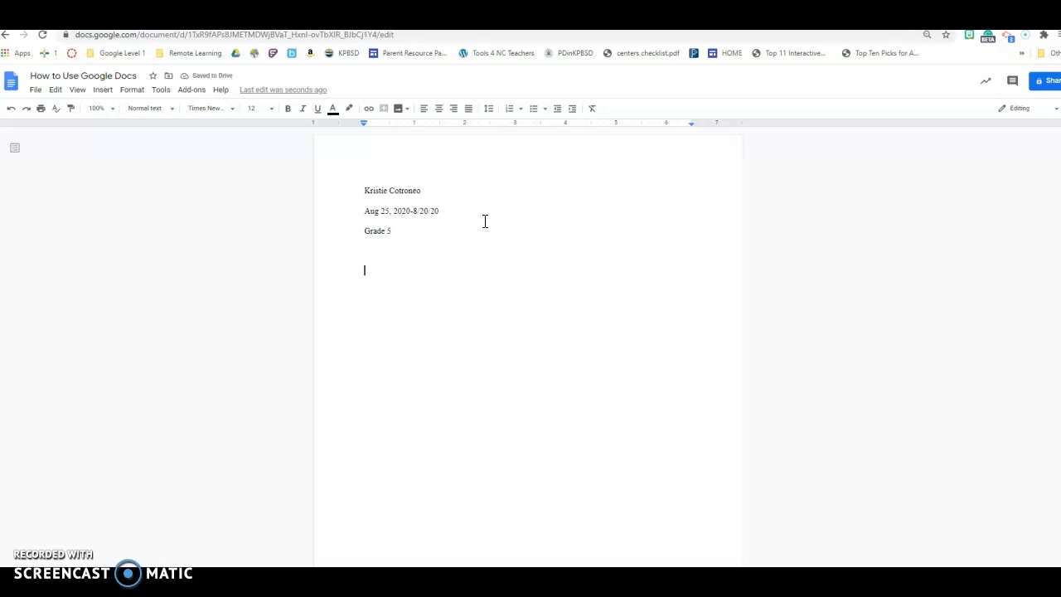
Type the title How to Use Google Docs and underline it
{"action": "type", "text": "How to Use Google Docs"}
{"action": "key", "text": "shift+Home"}
{"action": "key", "text": "ctrl+u"}
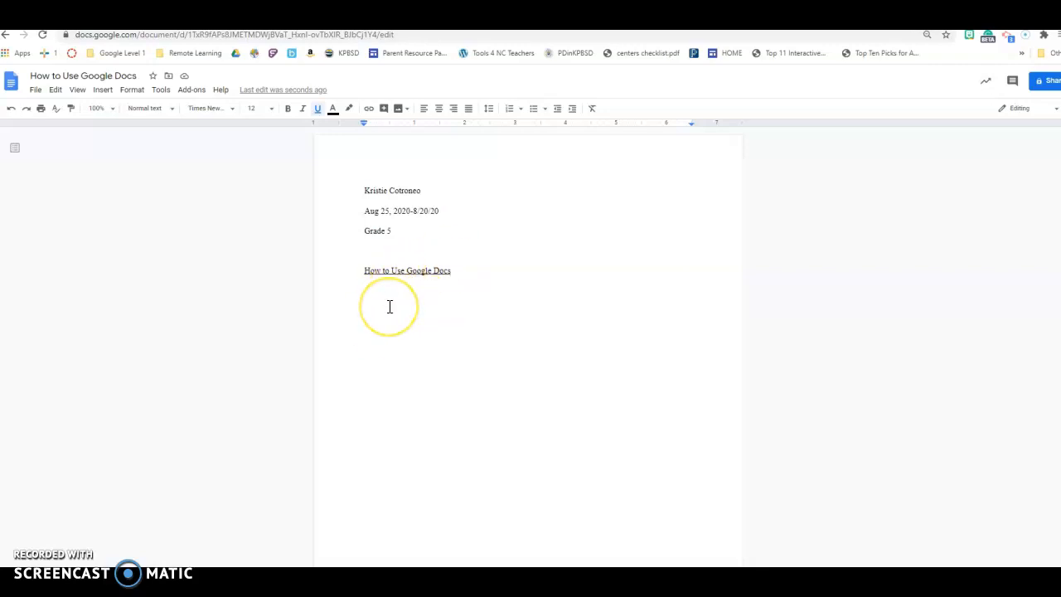
Reselect the title, reapply its underline, and start a new line below it
{"action": "left_click", "coordinate": [321, 109]}
{"action": "left_click_drag", "start_coordinate": [362, 269], "coordinate": [451, 277]}
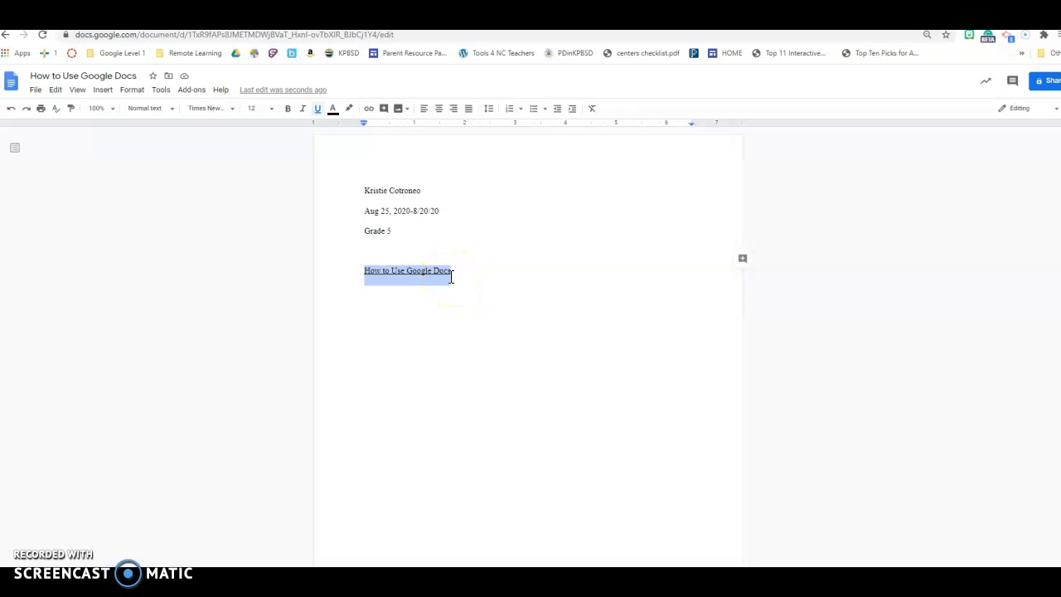
{"action": "key", "text": "ctrl+u"}
{"action": "key", "text": "ctrl+u"}
{"action": "left_click", "coordinate": [475, 289]}
{"action": "left_click", "coordinate": [462, 270]}
{"action": "key", "text": "Return"}
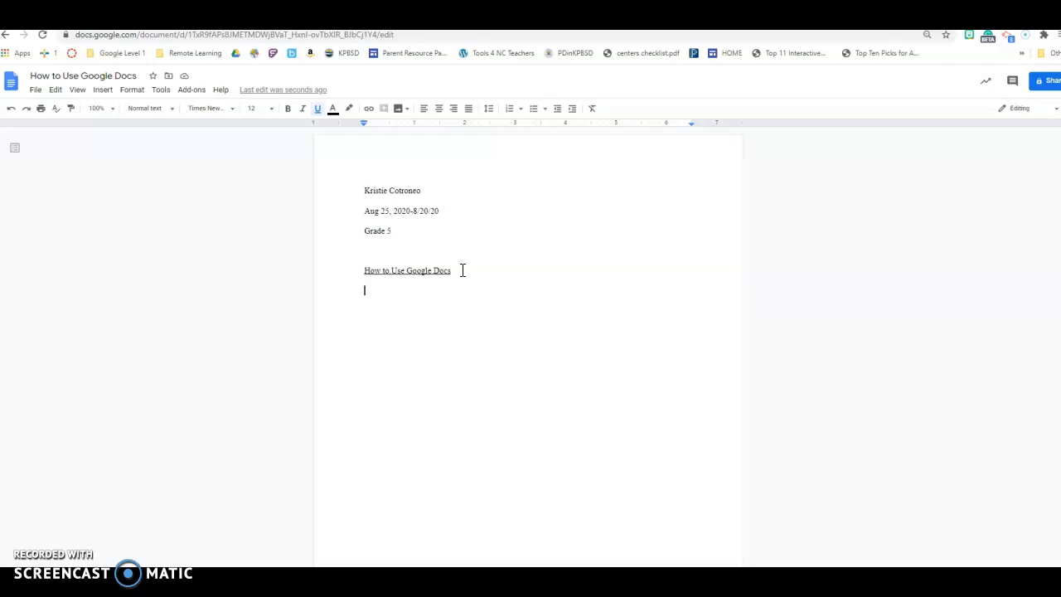
Turn off underline and type the indented sentence 'Create a Google Document make sure you'
{"action": "key", "text": "Tab"}
{"action": "type", "text": "Creat"}
{"action": "key", "text": "BackSpace"}
{"action": "key", "text": "BackSpace"}
{"action": "key", "text": "BackSpace"}
{"action": "key", "text": "BackSpace"}
{"action": "key", "text": "BackSpace"}
{"action": "left_click", "coordinate": [319, 111]}
{"action": "type", "text": "Create a g"}
{"action": "key", "text": "BackSpace"}
{"action": "type", "text": "Google Document make sure you"}
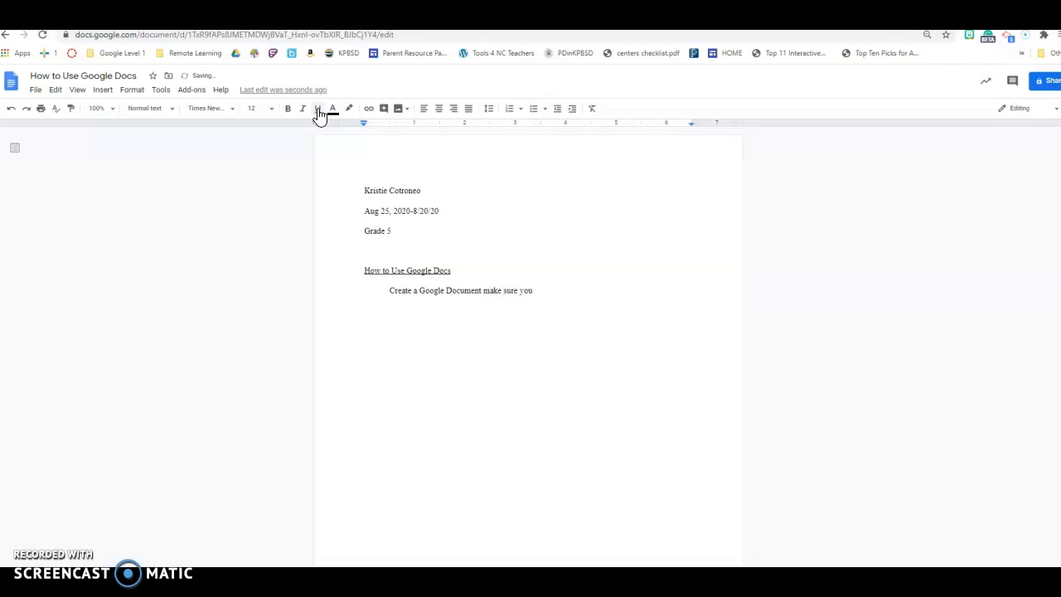
{"action": "type", "text": " Title your document. Next do the following:"}
Continue the paragraph with 'Title your document. Next do the following:' and start a new line
{"action": "key", "text": "Return"}
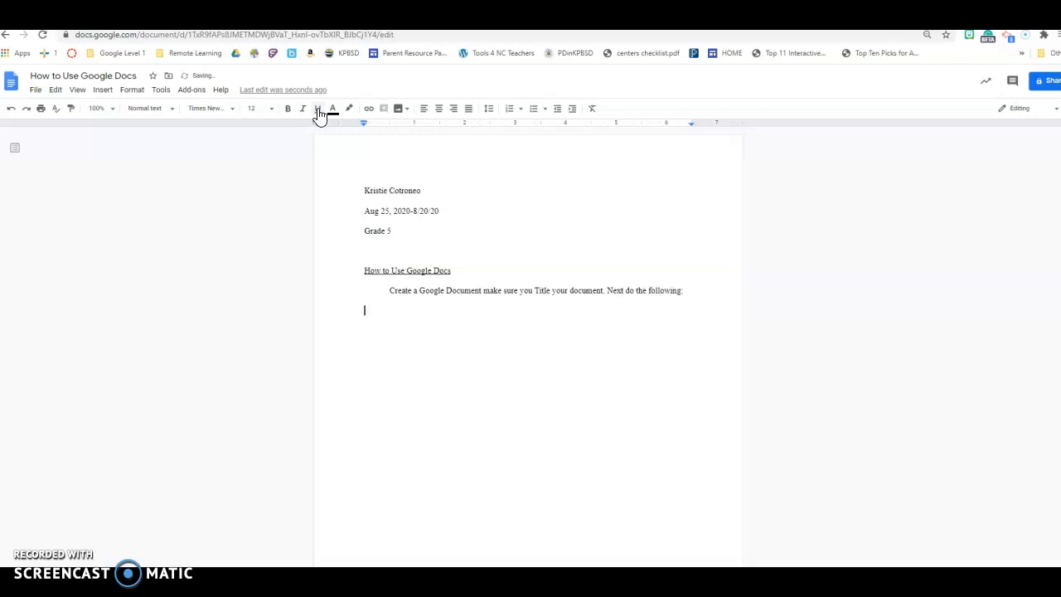
Delete the new line's text back to the word 'Next' at the paragraph's end
{"action": "type", "text": "Change your font to 12"}
{"action": "key", "text": "BackSpace"}
{"action": "key", "text": "BackSpace"}
{"action": "key", "text": "BackSpace"}
{"action": "key", "text": "BackSpace"}
{"action": "key", "text": "BackSpace"}
{"action": "key", "text": "BackSpace"}
{"action": "key", "text": "BackSpace"}
{"action": "key", "text": "BackSpace"}
{"action": "key", "text": "BackSpace"}
{"action": "key", "text": "BackSpace"}
{"action": "key", "text": "BackSpace"}
{"action": "key", "text": "BackSpace"}
{"action": "key", "text": "BackSpace"}
{"action": "key", "text": "BackSpace"}
{"action": "key", "text": "BackSpace"}
{"action": "key", "text": "BackSpace"}
{"action": "key", "text": "BackSpace"}
{"action": "key", "text": "BackSpace"}
{"action": "key", "text": "BackSpace"}
{"action": "key", "text": "BackSpace"}
{"action": "key", "text": "BackSpace"}
{"action": "key", "text": "BackSpace"}
{"action": "key", "text": "BackSpace"}
{"action": "key", "text": "BackSpace"}
{"action": "key", "text": "BackSpace"}
{"action": "key", "text": "BackSpace"}
{"action": "key", "text": "BackSpace"}
{"action": "key", "text": "BackSpace"}
{"action": "key", "text": "BackSpace"}
{"action": "key", "text": "BackSpace"}
{"action": "key", "text": "BackSpace"}
{"action": "key", "text": "BackSpace"}
{"action": "key", "text": "BackSpace"}
{"action": "key", "text": "BackSpace"}
{"action": "key", "text": "BackSpace"}
{"action": "key", "text": "BackSpace"}
{"action": "key", "text": "BackSpace"}
{"action": "key", "text": "BackSpace"}
{"action": "key", "text": "BackSpace"}
{"action": "key", "text": "BackSpace"}
{"action": "left_click", "coordinate": [274, 229]}
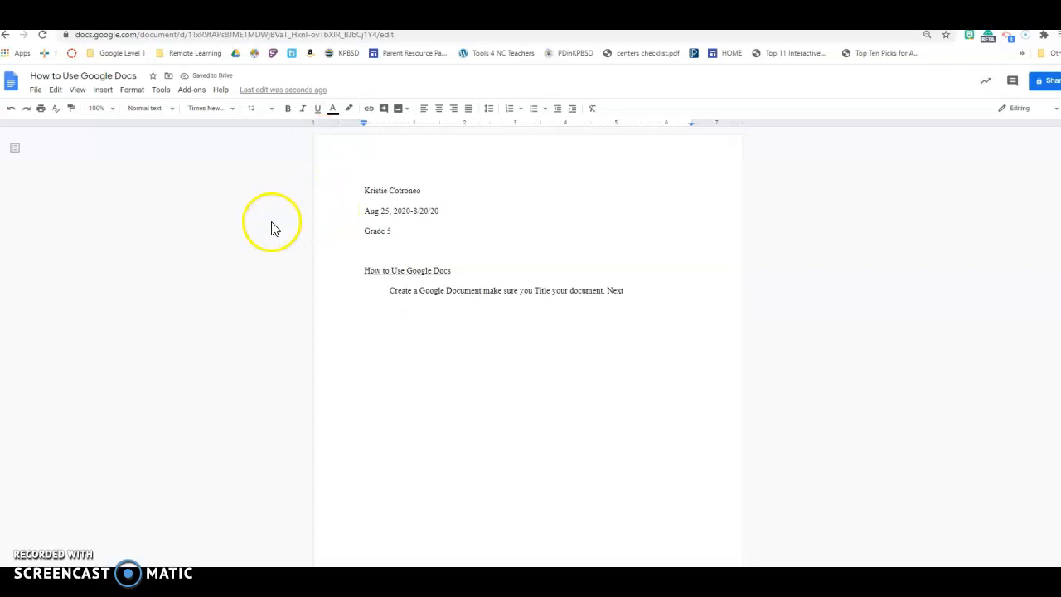
Continue the paragraph with 'change your font ot 12, Times New Roman'
{"action": "type", "text": "change "}
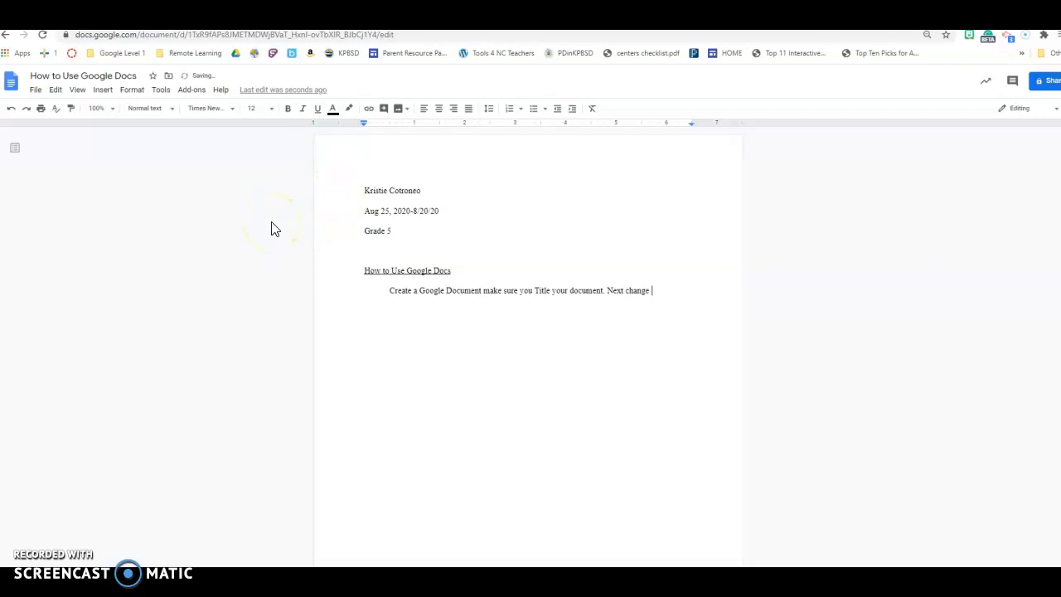
{"action": "type", "text": "your font ot 12, times"}
{"action": "key", "text": "BackSpace"}
{"action": "key", "text": "BackSpace"}
{"action": "key", "text": "BackSpace"}
{"action": "key", "text": "BackSpace"}
{"action": "key", "text": "BackSpace"}
{"action": "type", "text": "Times New Roman "}
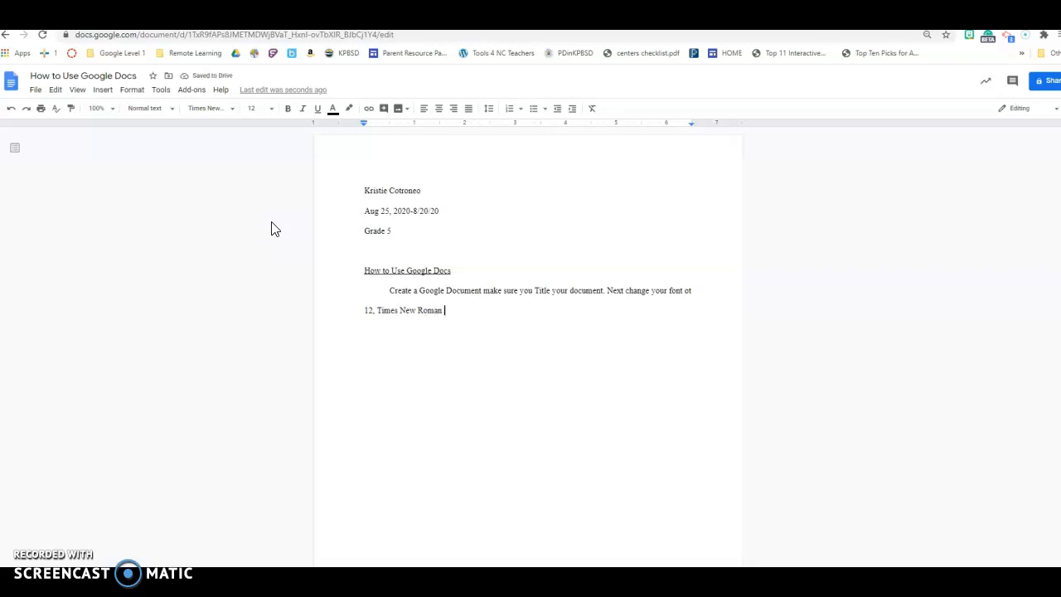
{"action": "type", "text": "and make sure to align your paper on th ele"}
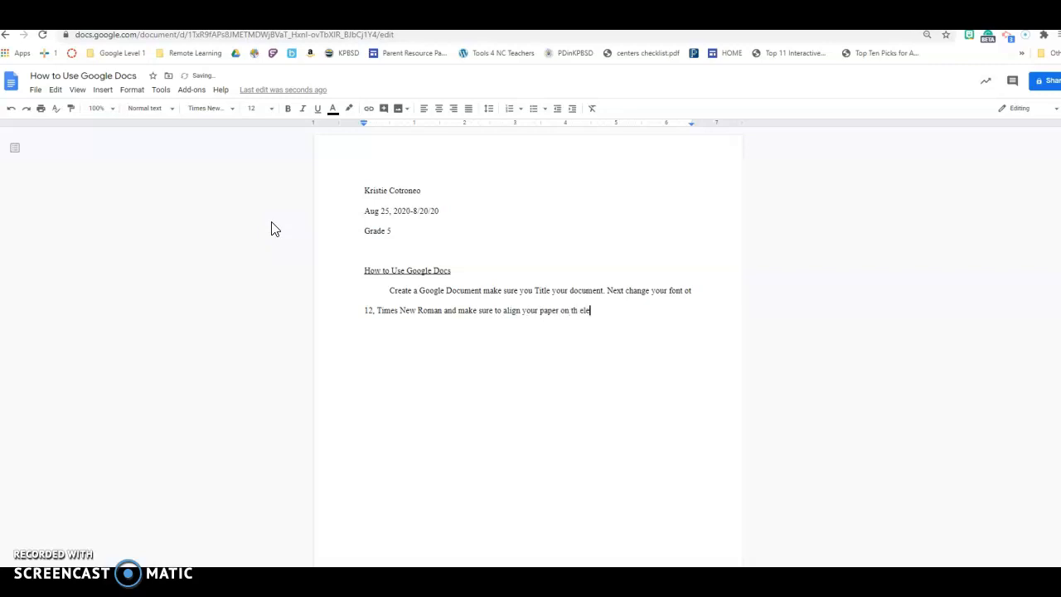
Add 'and make sure to align your paper on the left' to the paragraph
{"action": "key", "text": "BackSpace"}
{"action": "key", "text": "BackSpace"}
{"action": "type", "text": "e left."}
Add the sentence 'Create a header with your name, date and grade.' followed by 'Then'
{"action": "type", "text": "Create a header with your"}
{"action": "key", "text": "Tab"}
{"action": "type", "text": ", date"}
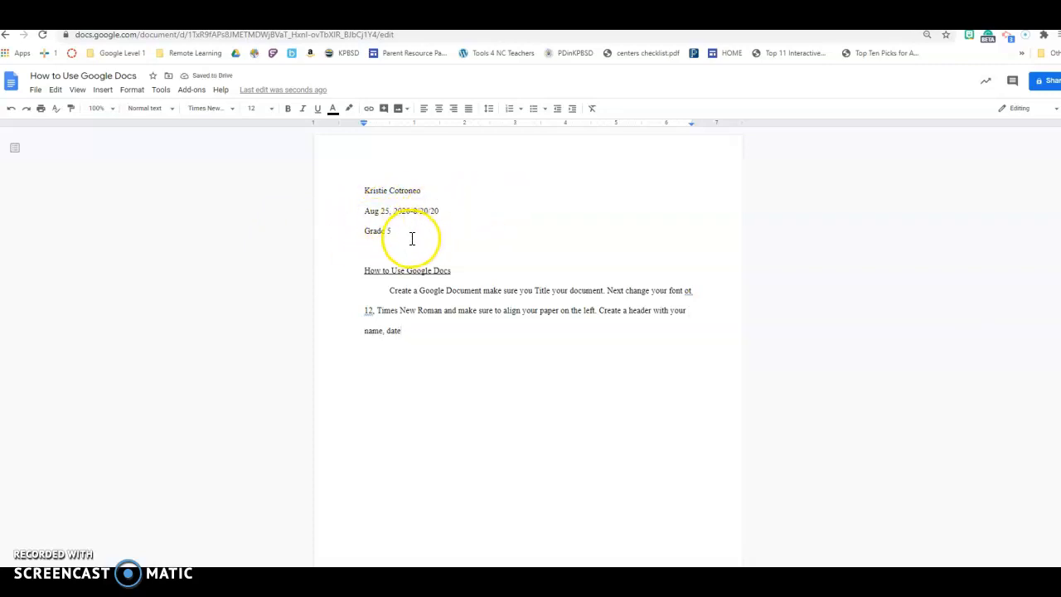
{"action": "type", "text": ", "}
{"action": "type", "text": "and grade. Then"}
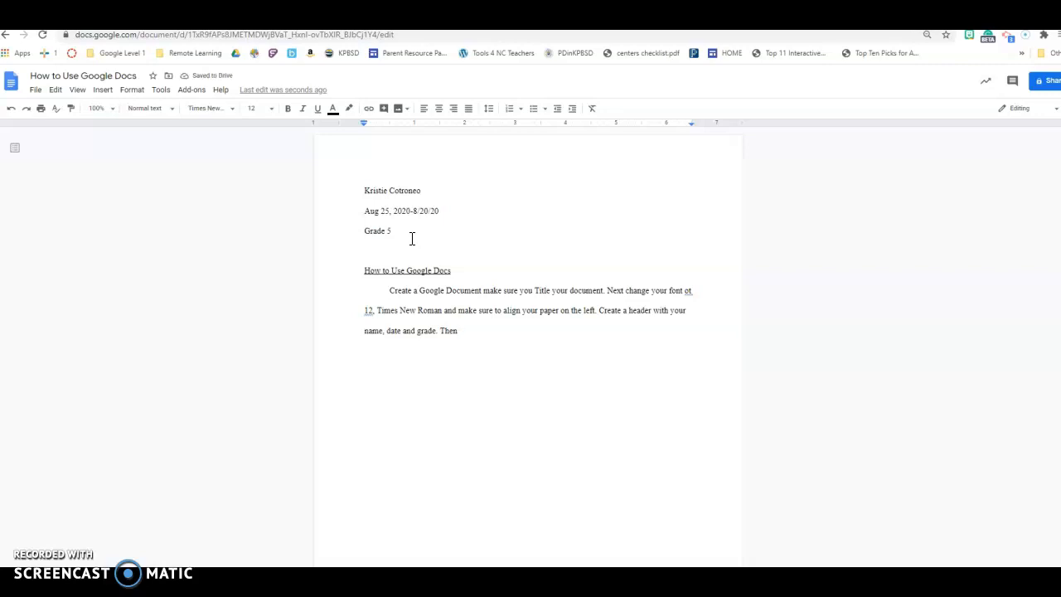
{"action": "type", "text": " tpress enter twice"}
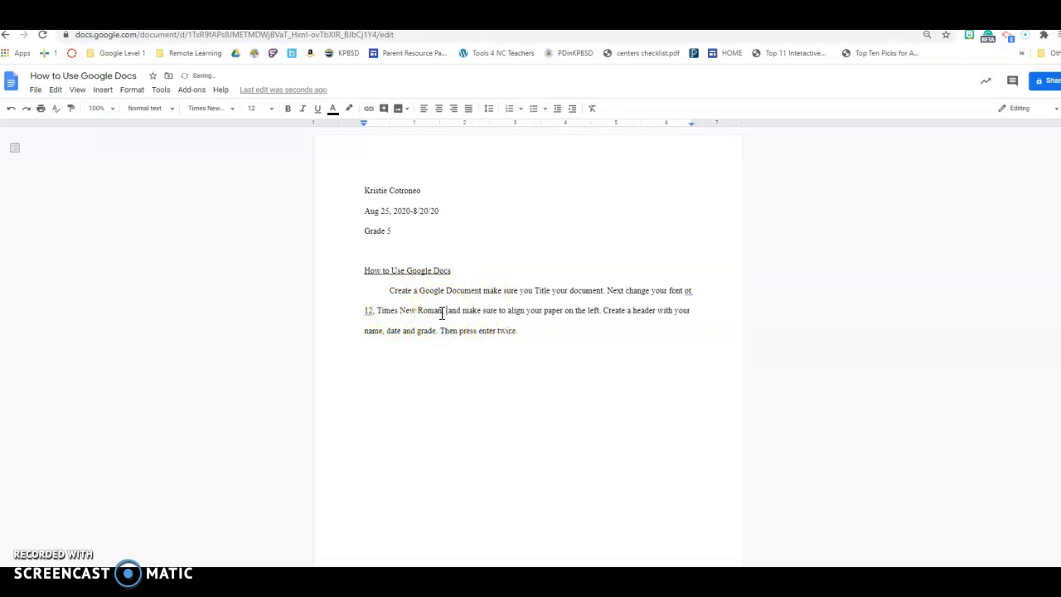
Insert ', use double spaces' after 'Times New Roman' in the paragraph and remove the period after '12'
{"action": "type", "text": "double sp"}
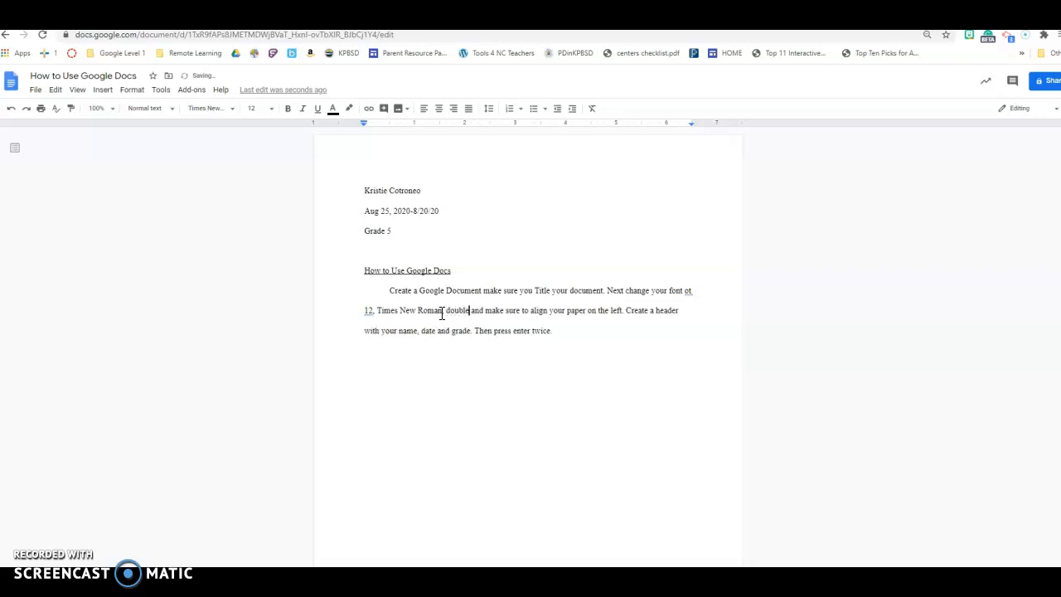
{"action": "type", "text": "ace you"}
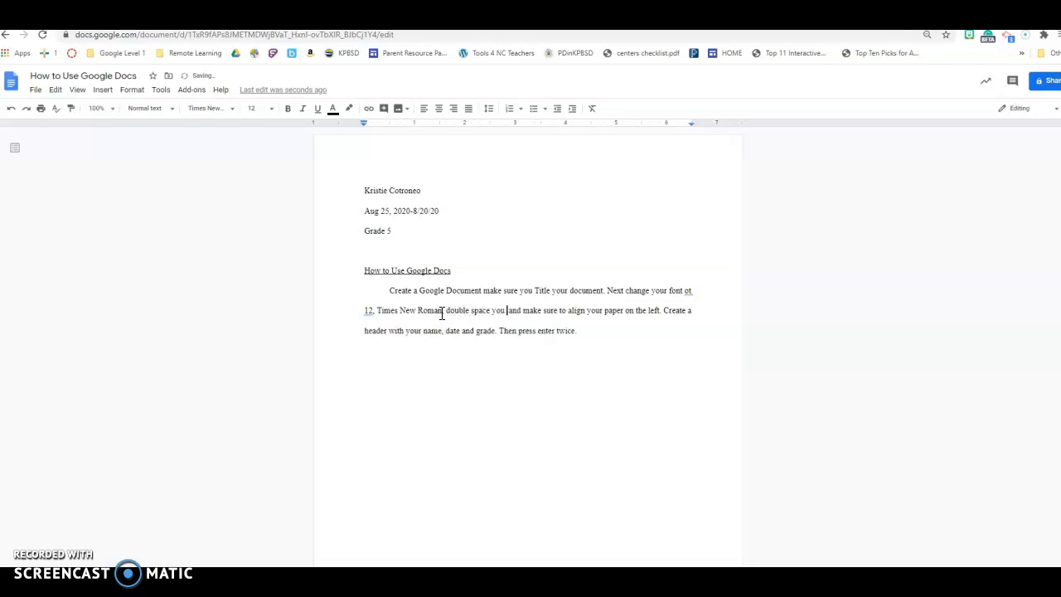
{"action": "key", "text": "BackSpace"}
{"action": "key", "text": "BackSpace"}
{"action": "key", "text": "BackSpace"}
{"action": "key", "text": "BackSpace"}
{"action": "key", "text": "BackSpace"}
{"action": "key", "text": "BackSpace"}
{"action": "key", "text": "BackSpace"}
{"action": "key", "text": "BackSpace"}
{"action": "key", "text": "BackSpace"}
{"action": "key", "text": "BackSpace"}
{"action": "key", "text": "BackSpace"}
{"action": "key", "text": "BackSpace"}
{"action": "key", "text": "BackSpace"}
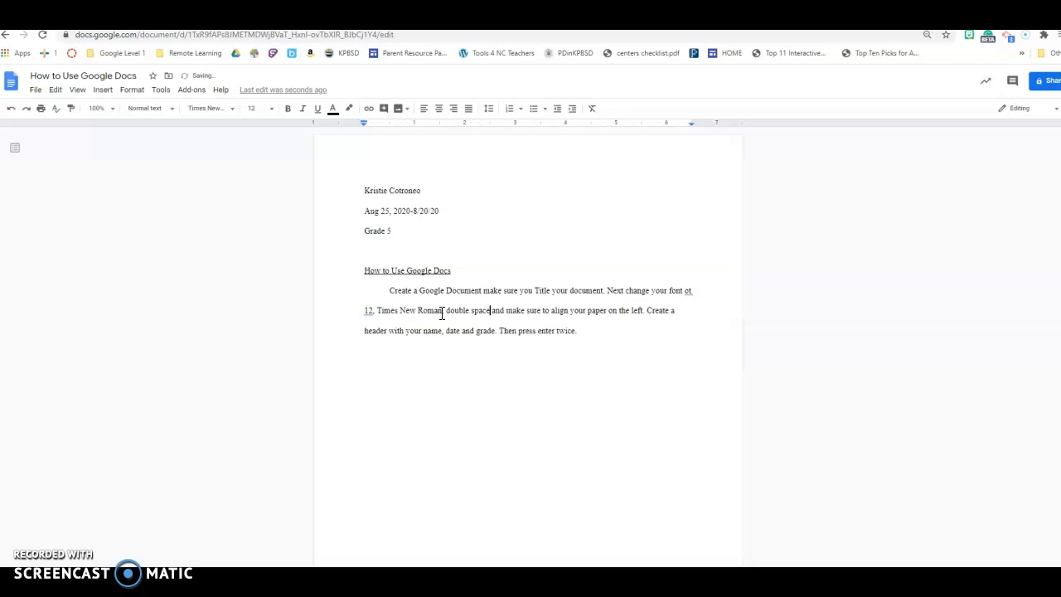
{"action": "key", "text": "BackSpace"}
{"action": "key", "text": "BackSpace"}
{"action": "key", "text": "BackSpace"}
{"action": "type", "text": "use do"}
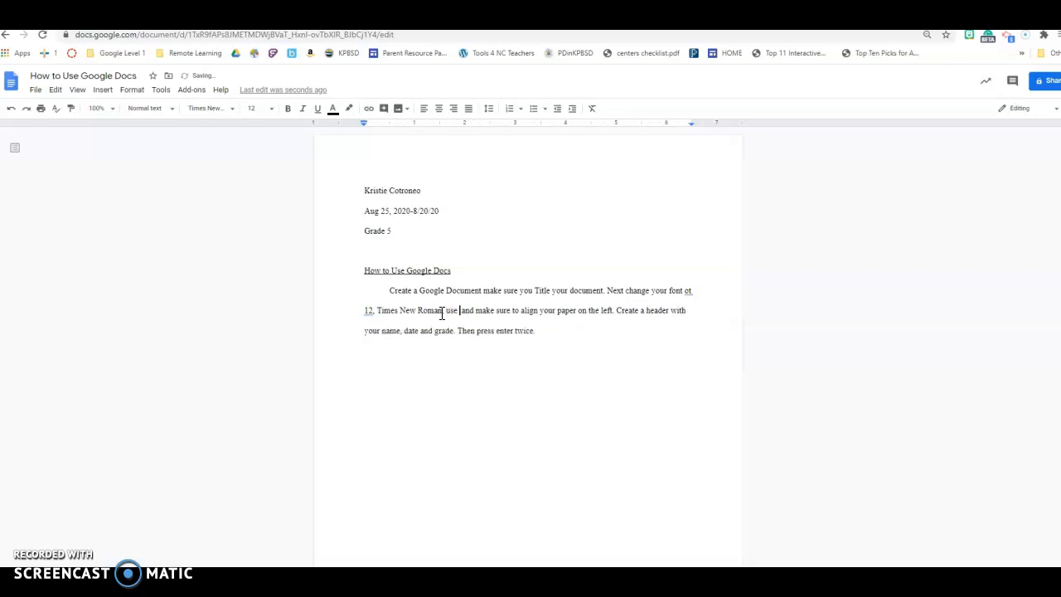
{"action": "type", "text": "uble space"}
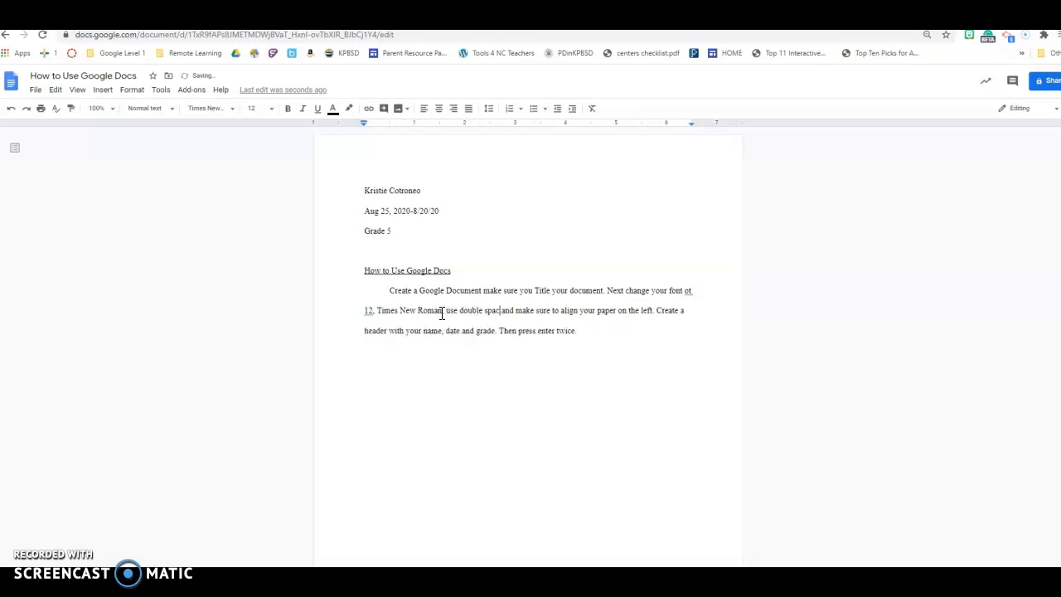
{"action": "type", "text": "s"}
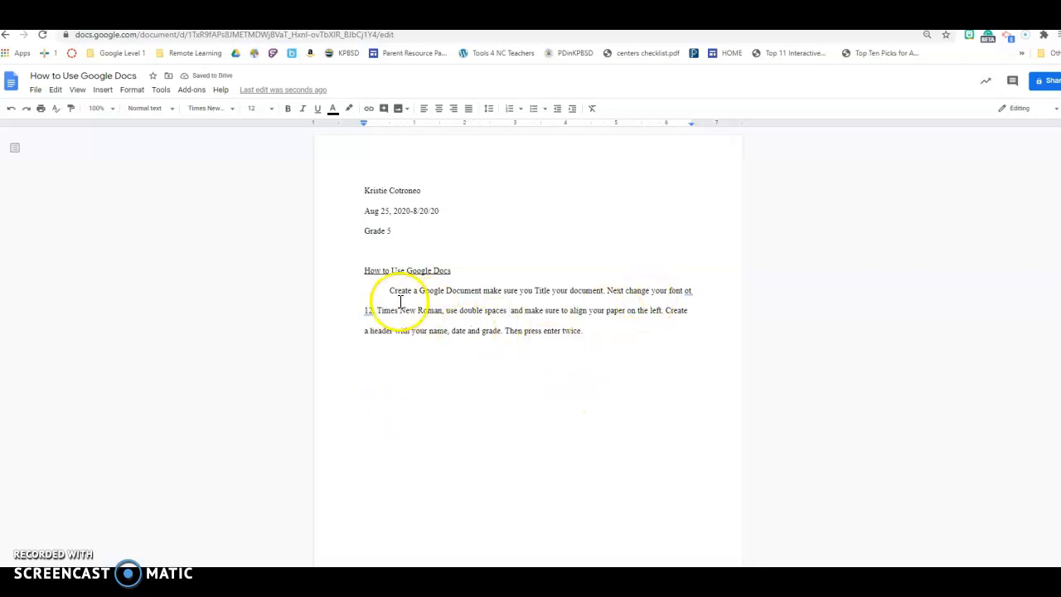
{"action": "key", "text": "BackSpace"}
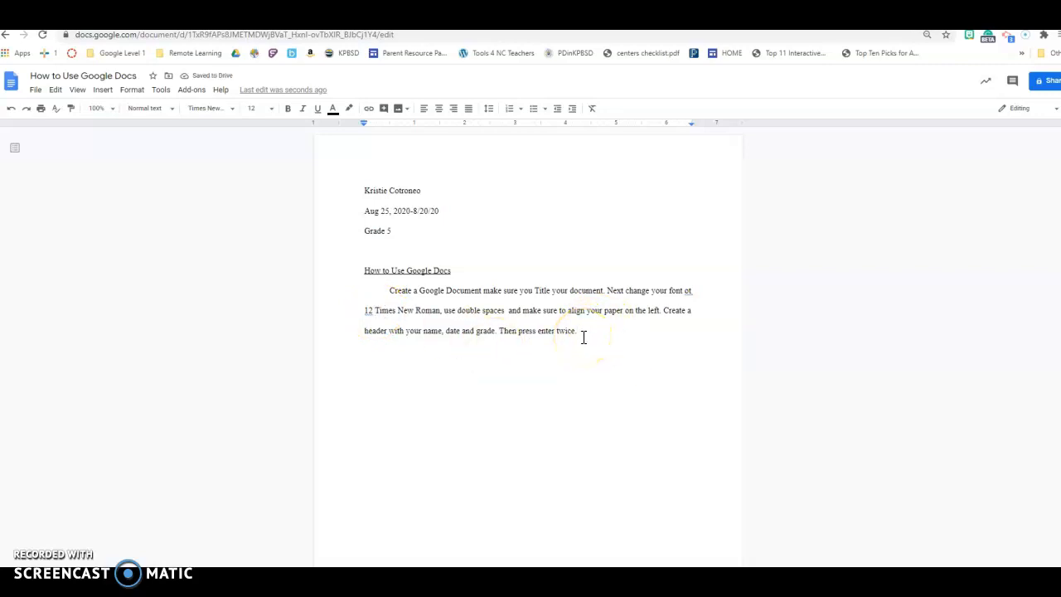
Append 'and write a Title for your paper making sure to underline it' after 'press enter twice.'
{"action": "type", "text": "and "}
{"action": "type", "text": "write a fTitle for your ppa"}
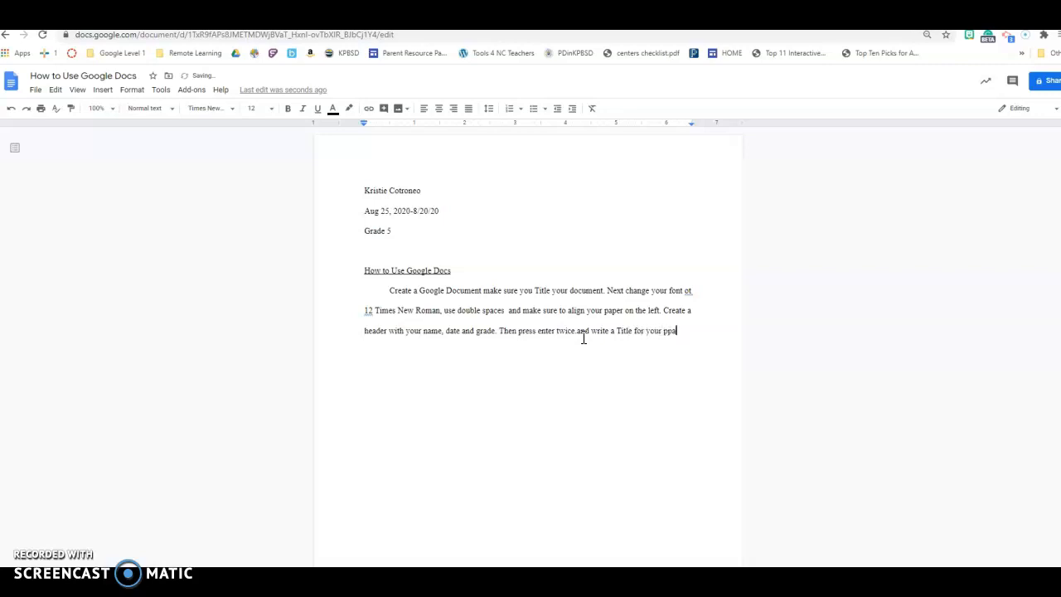
{"action": "key", "text": "BackSpace"}
{"action": "key", "text": "BackSpace"}
{"action": "type", "text": "aper making"}
{"action": "type", "text": " sure to underline it"}
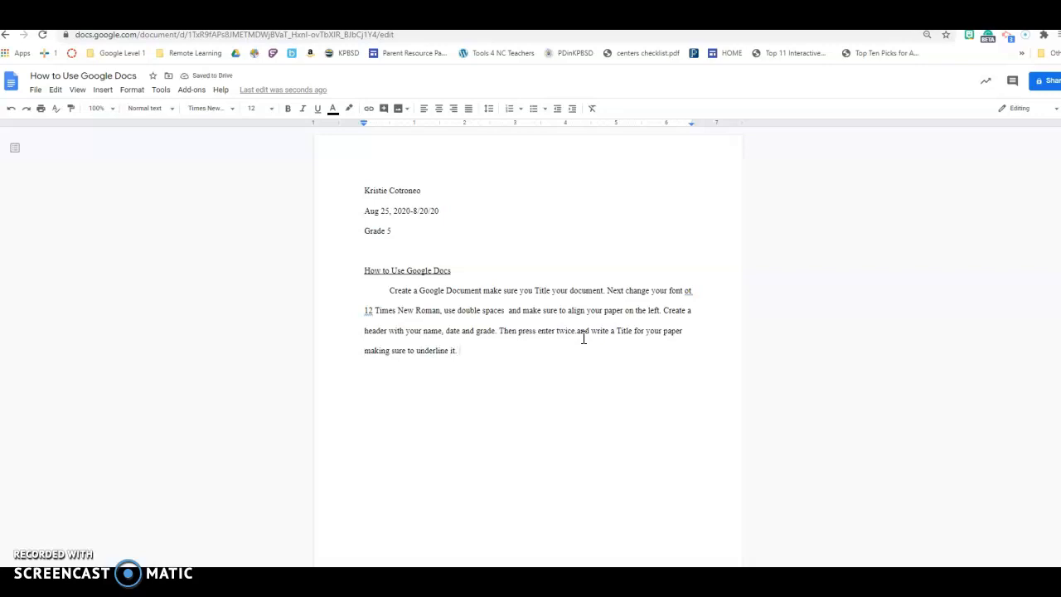
Add the sentence 'Finally, write me 3 would you rather questions.' to the end of the paragraph
{"action": "type", "text": ". Finally you are going to write me"}
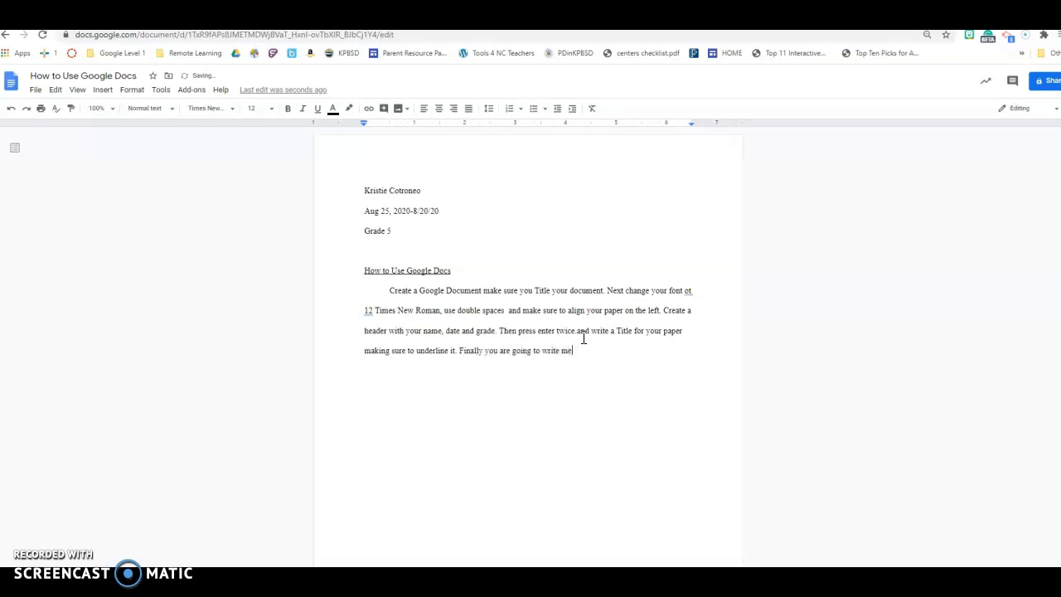
{"action": "type", "text": " 3 thing"}
{"action": "key", "text": "BackSpace"}
{"action": "key", "text": "BackSpace"}
{"action": "key", "text": "BackSpace"}
{"action": "key", "text": "BackSpace"}
{"action": "key", "text": "BackSpace"}
{"action": "key", "text": "BackSpace"}
{"action": "key", "text": "BackSpace"}
{"action": "key", "text": "BackSpace"}
{"action": "key", "text": "BackSpace"}
{"action": "key", "text": "BackSpace"}
{"action": "key", "text": "BackSpace"}
{"action": "key", "text": "BackSpace"}
{"action": "key", "text": "BackSpace"}
{"action": "key", "text": "BackSpace"}
{"action": "key", "text": "BackSpace"}
{"action": "key", "text": "BackSpace"}
{"action": "key", "text": "BackSpace"}
{"action": "key", "text": "BackSpace"}
{"action": "key", "text": "BackSpace"}
{"action": "key", "text": "BackSpace"}
{"action": "key", "text": "BackSpace"}
{"action": "key", "text": "BackSpace"}
{"action": "key", "text": "BackSpace"}
{"action": "key", "text": "BackSpace"}
{"action": "key", "text": "BackSpace"}
{"action": "key", "text": "BackSpace"}
{"action": "type", "text": "lly, write me 3 would you rather questions"}
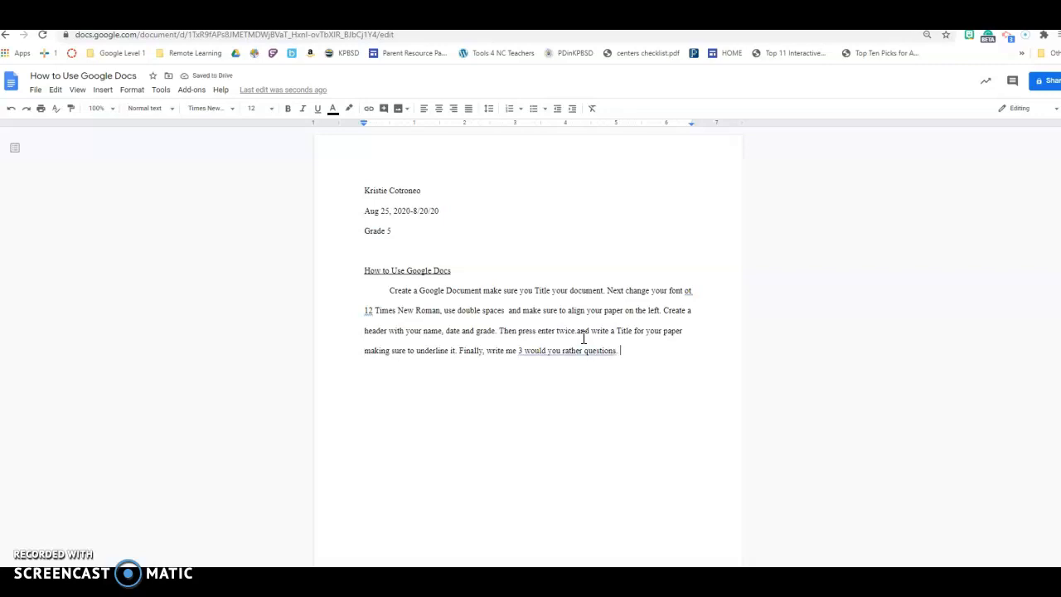
{"action": "type", "text": "."}
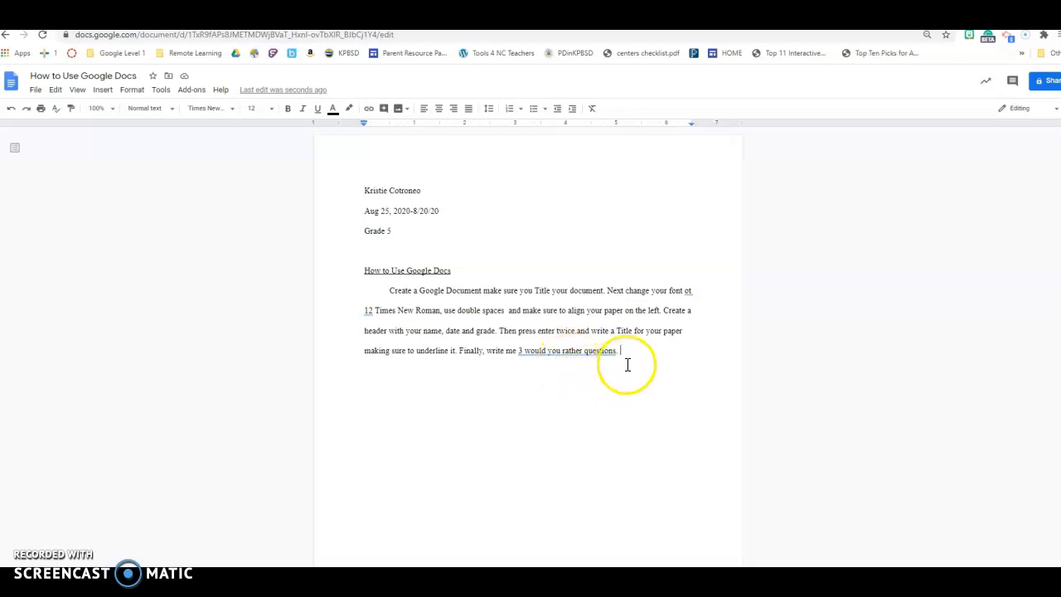
Add the example question 'Would you rather brush your teeth with dirt or bubblegum?' to the paragraph
{"action": "type", "text": "Weuld you rather "}
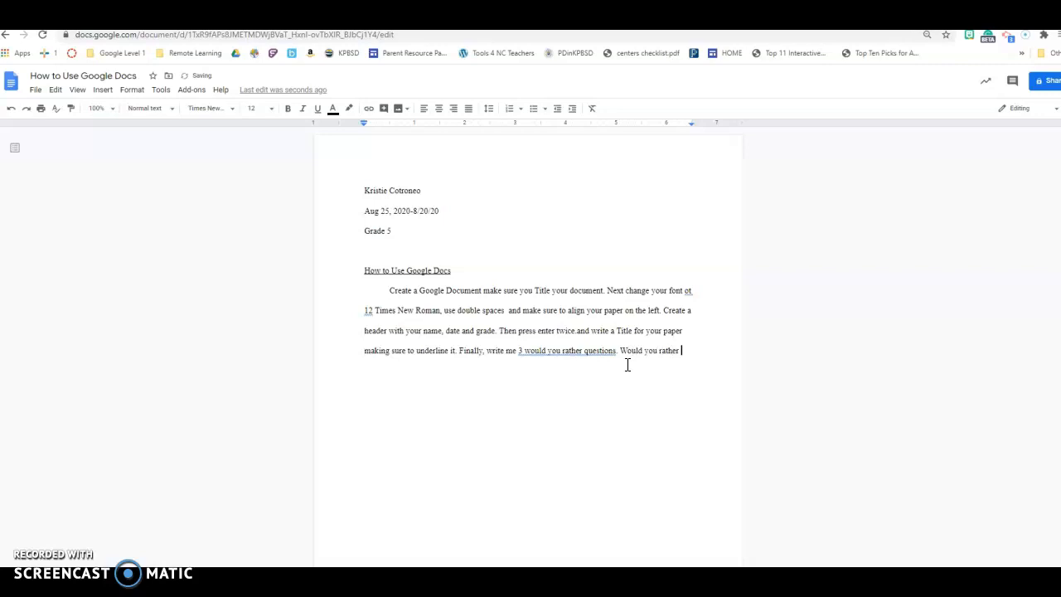
{"action": "type", "text": "brush your teeth with dirt or bu"}
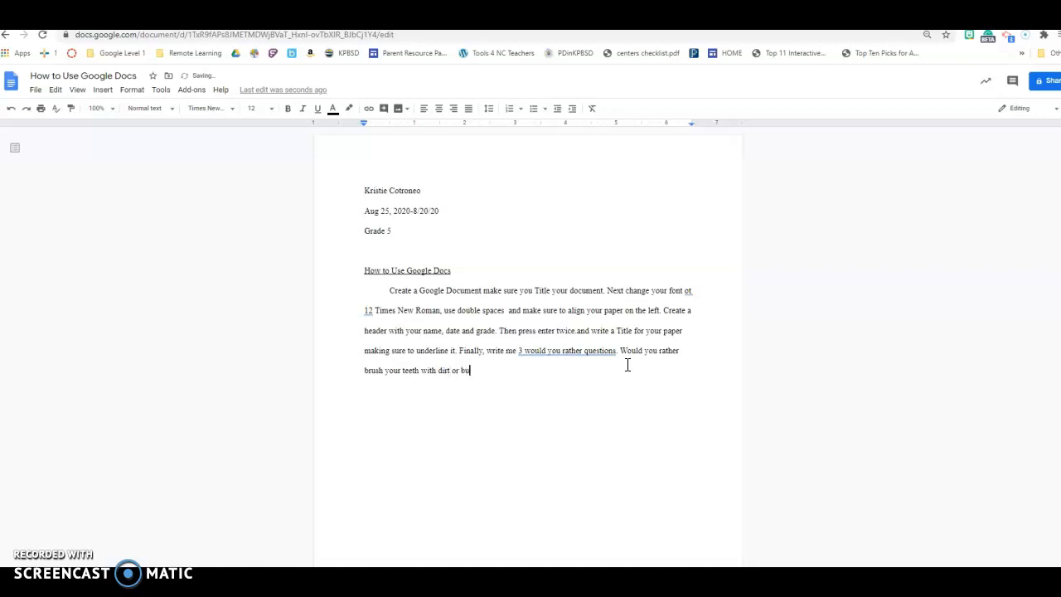
{"action": "type", "text": "bblegum?"}
Finish the paragraph with 'Lastly, make sure to share your document with' followed by the teacher's name
{"action": "type", "text": "Lastly, make sure to sha"}
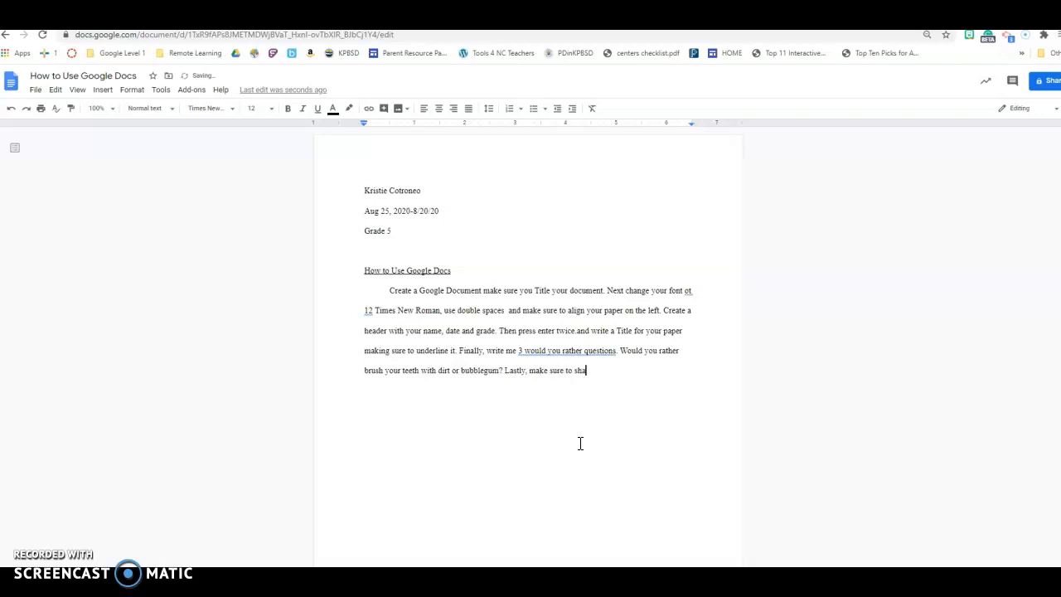
{"action": "type", "text": "re your document with"}
{"action": "type", "text": " Mrs. Cott"}
{"action": "type", "text": "oneo."}
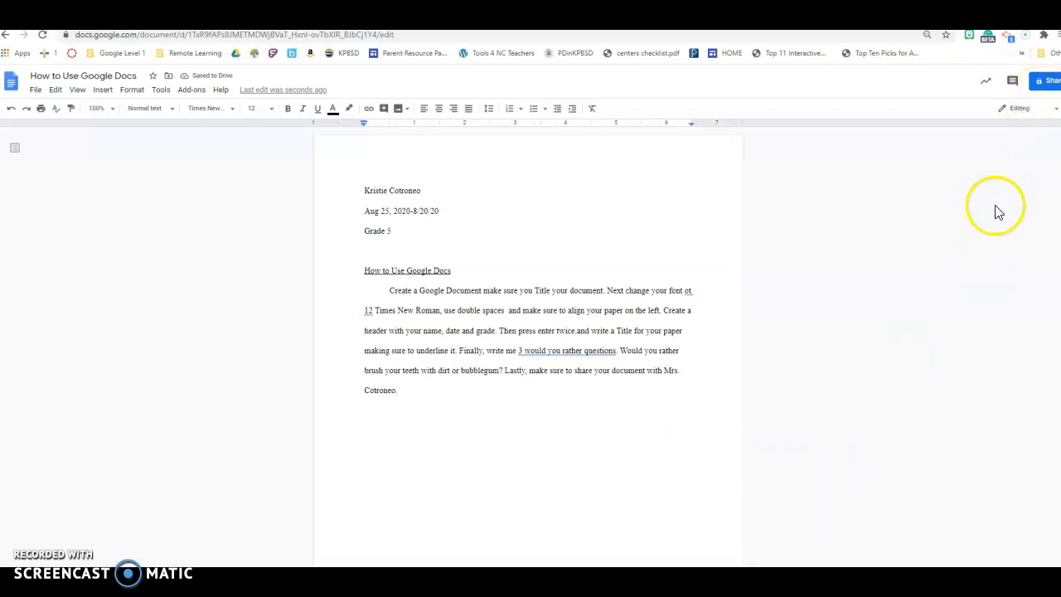
Share the document with the teacher's school account as an Editor and send the invitation
{"action": "left_click", "coordinate": [1044, 81]}
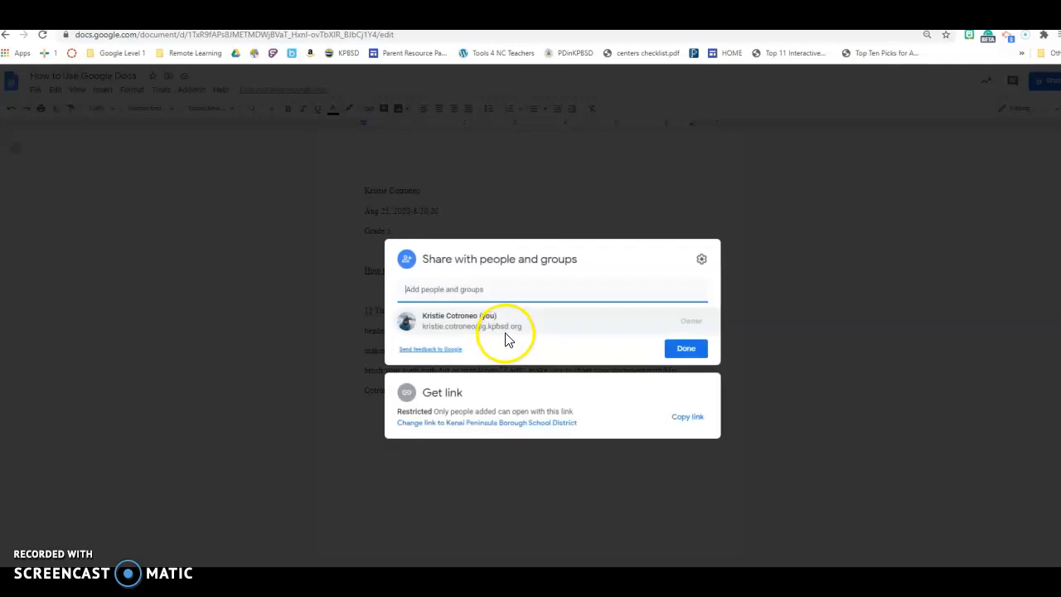
{"action": "left_click", "coordinate": [502, 321]}
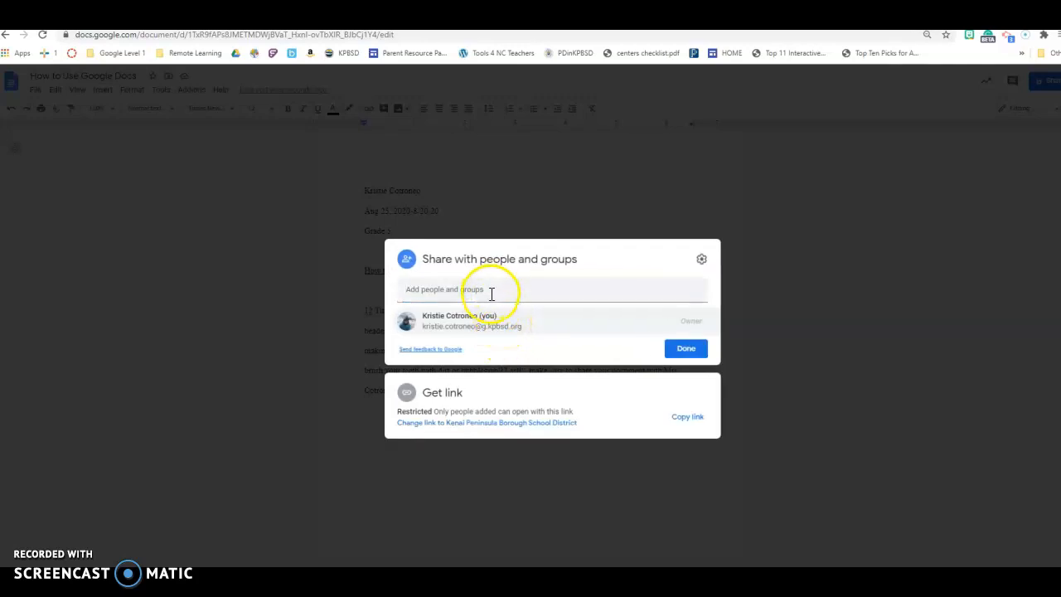
{"action": "left_click", "coordinate": [491, 293]}
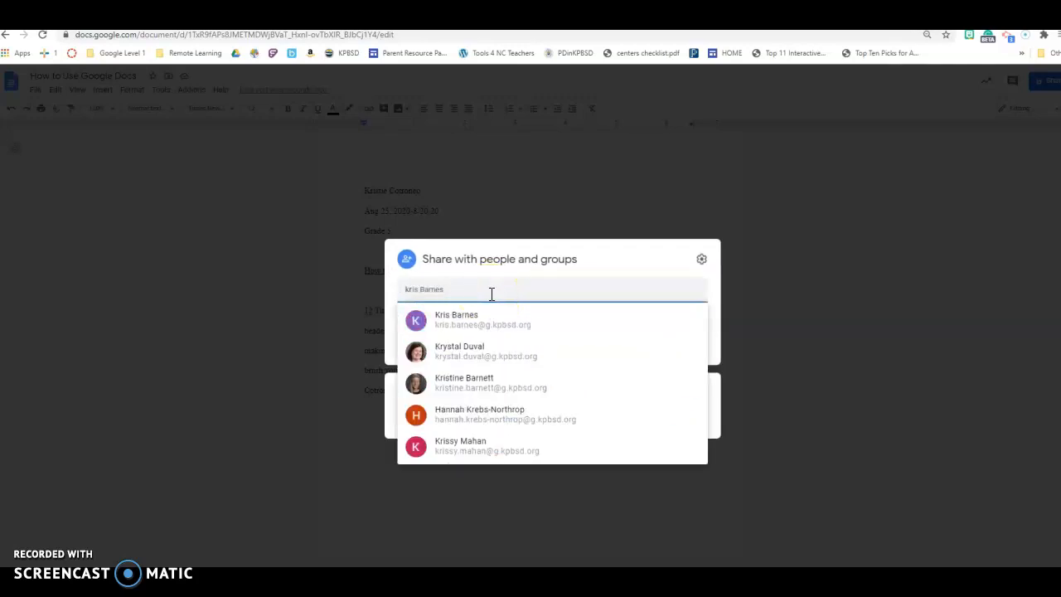
{"action": "type", "text": "tie"}
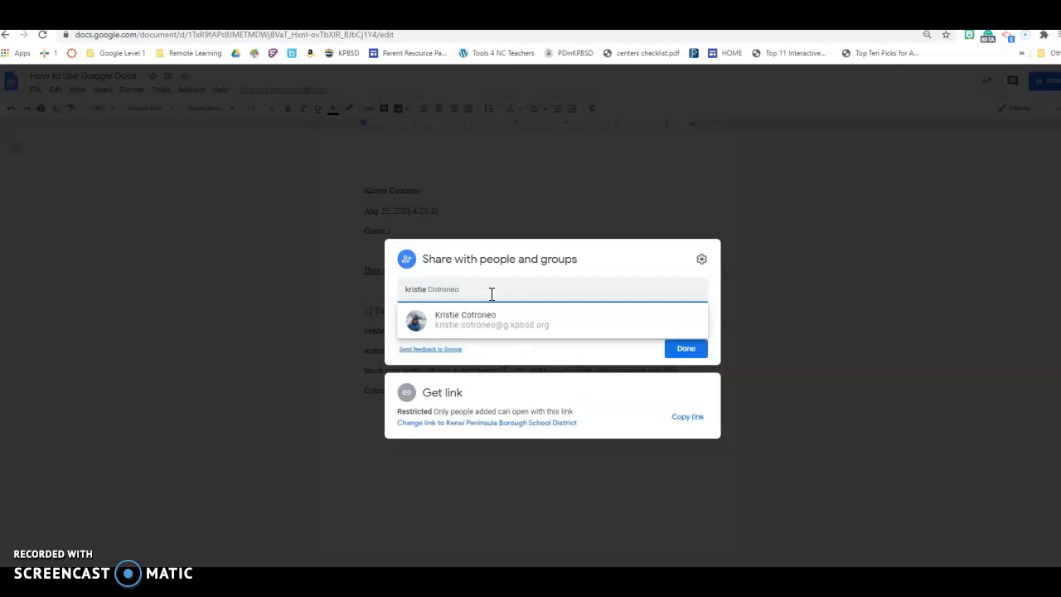
{"action": "left_click", "coordinate": [486, 316]}
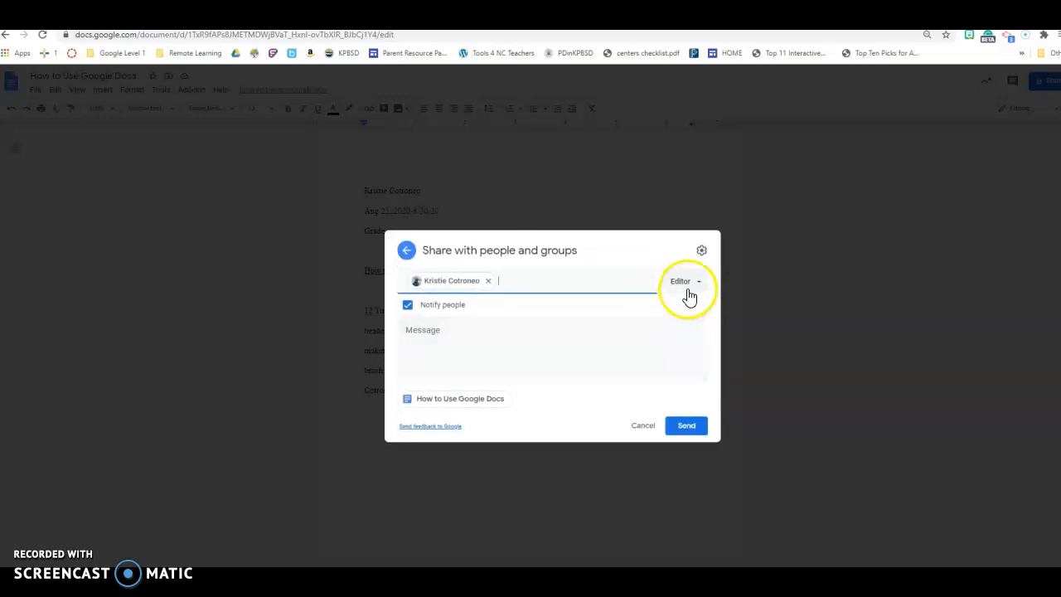
{"action": "left_click", "coordinate": [696, 432]}
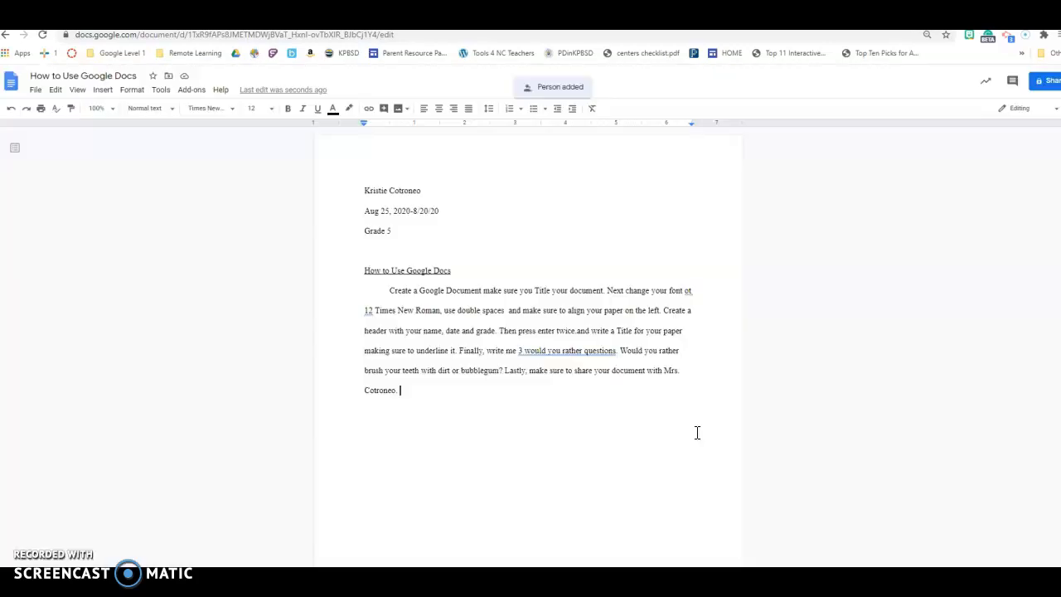